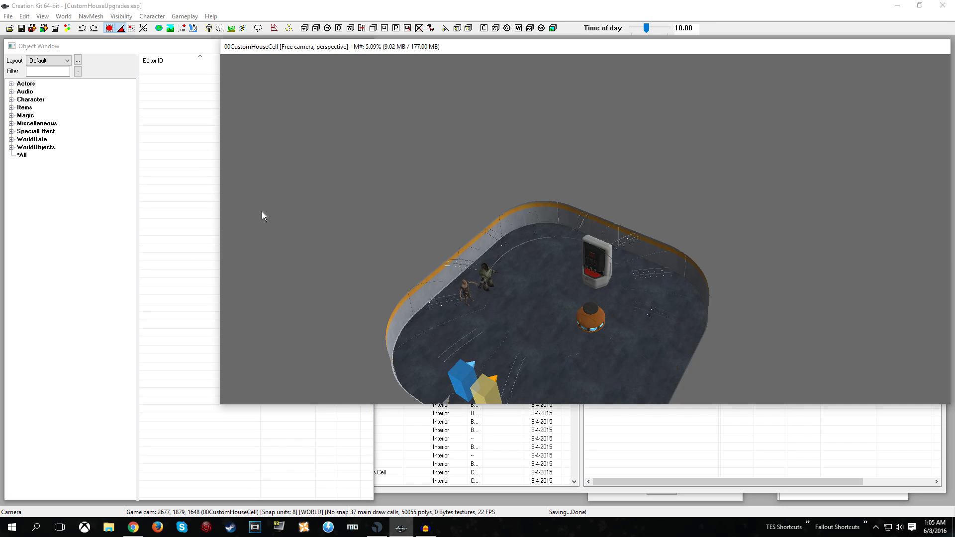
Step: Filter the object list for xmarker and place three XMarkers around the outside of the room in 00CustomHouseCell
{"action": "left_click", "coordinate": [60, 71]}
{"action": "type", "text": "xmarker"}
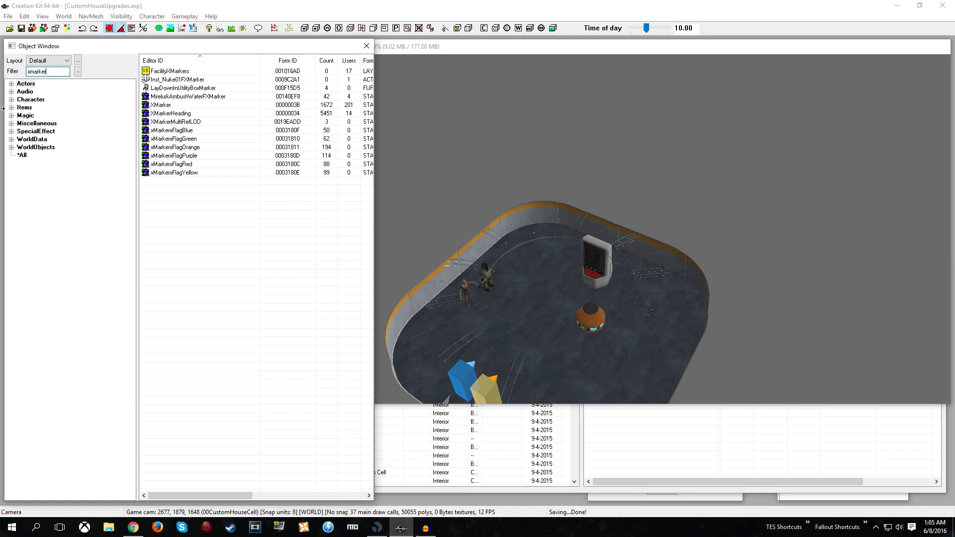
{"action": "left_click_drag", "start_coordinate": [160, 108], "coordinate": [412, 164]}
{"action": "key", "text": "Delete"}
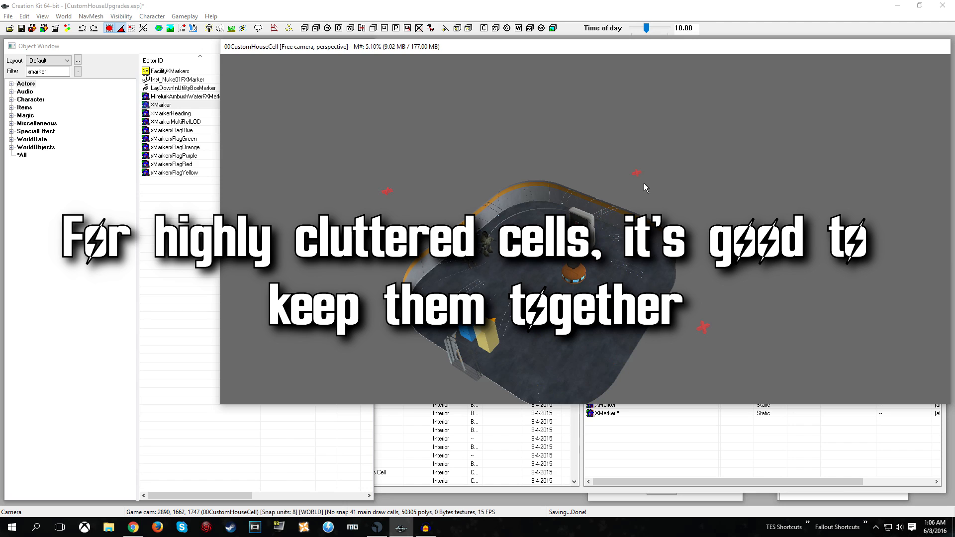
{"action": "middle_click_drag", "start_coordinate": [444, 194], "coordinate": [480, 194], "text": "shift"}
{"action": "scroll", "coordinate": [449, 183], "scroll_direction": "up", "scroll_amount": 1}
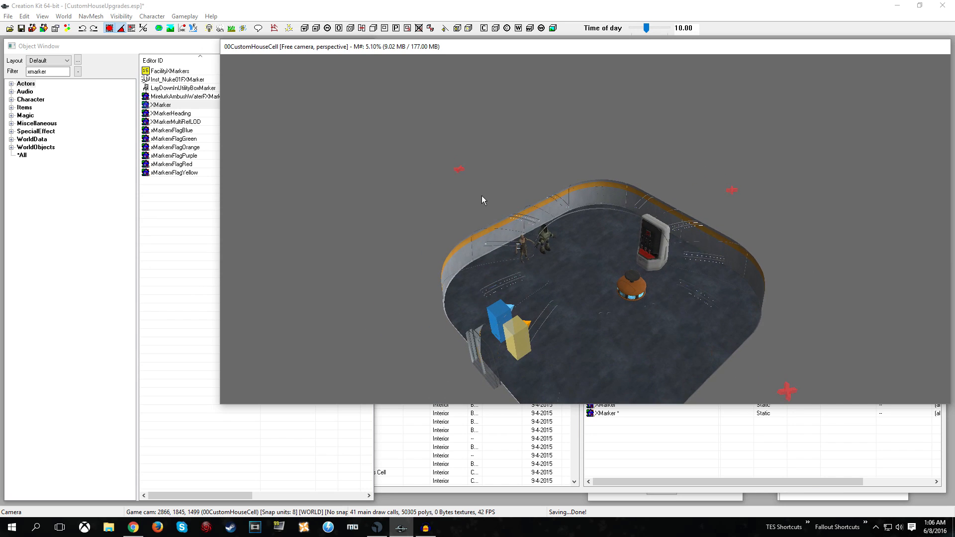
Step: Set the XMarker nearest the Protectron and feral ghoul corpses as the enable parent of both references in one batch action
{"action": "left_click", "coordinate": [547, 243]}
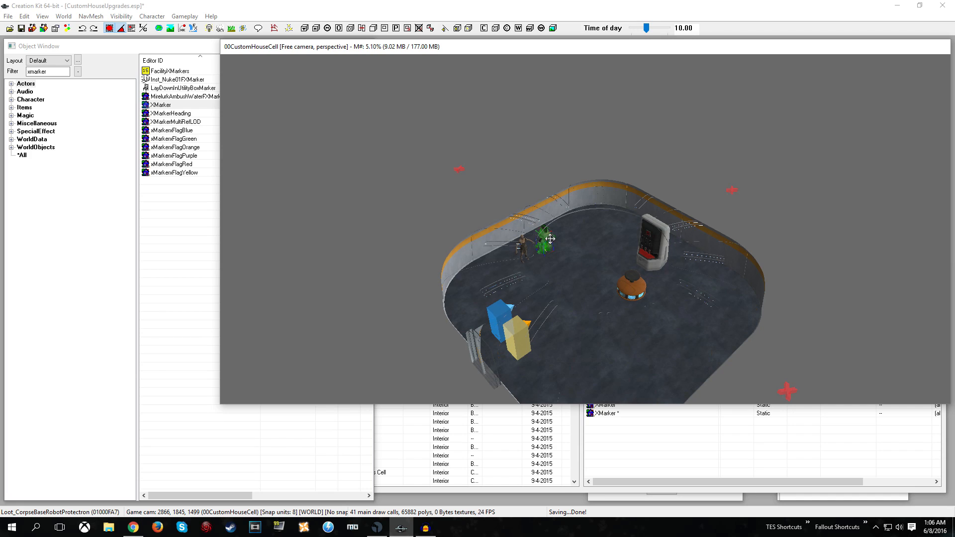
{"action": "left_click", "coordinate": [520, 247], "text": "ctrl"}
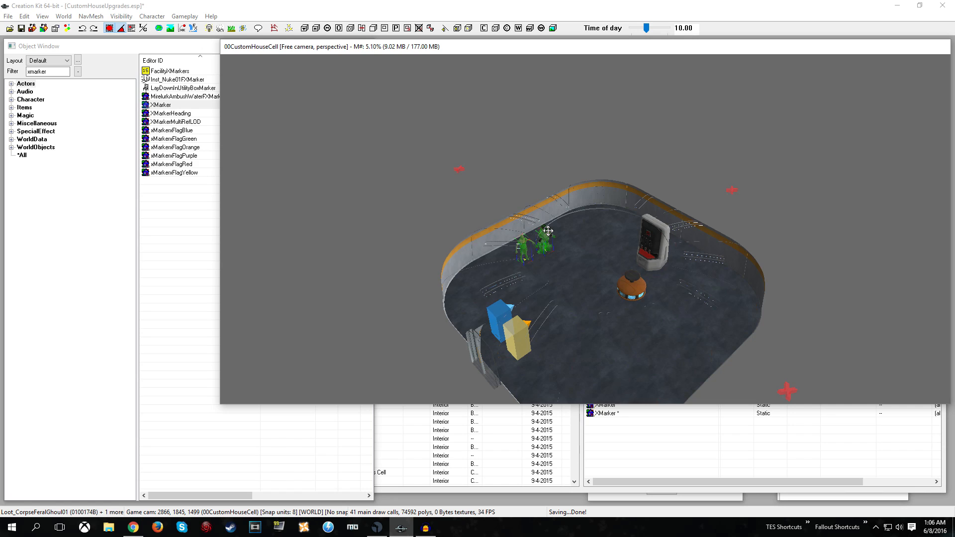
{"action": "double_click", "coordinate": [517, 251]}
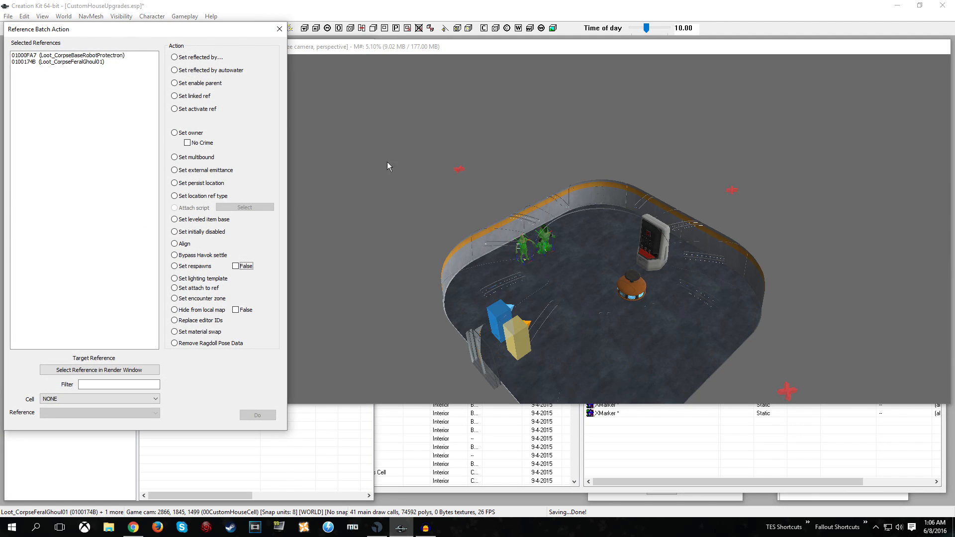
{"action": "left_click", "coordinate": [179, 84]}
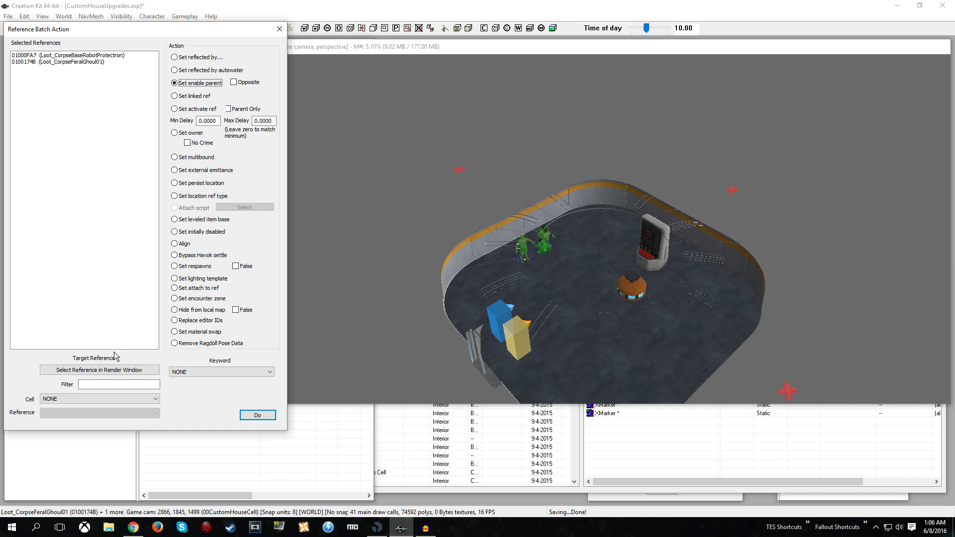
{"action": "left_click", "coordinate": [93, 370]}
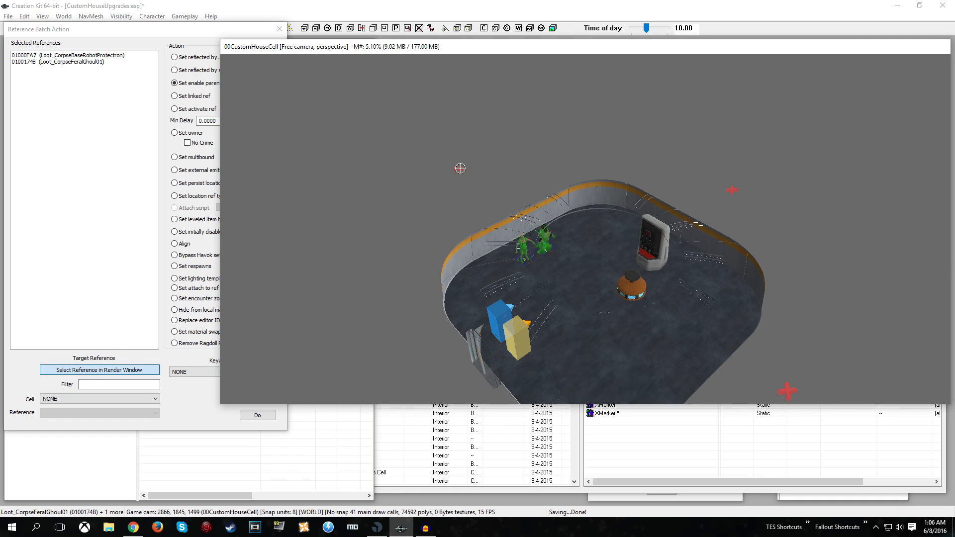
{"action": "left_click", "coordinate": [450, 169]}
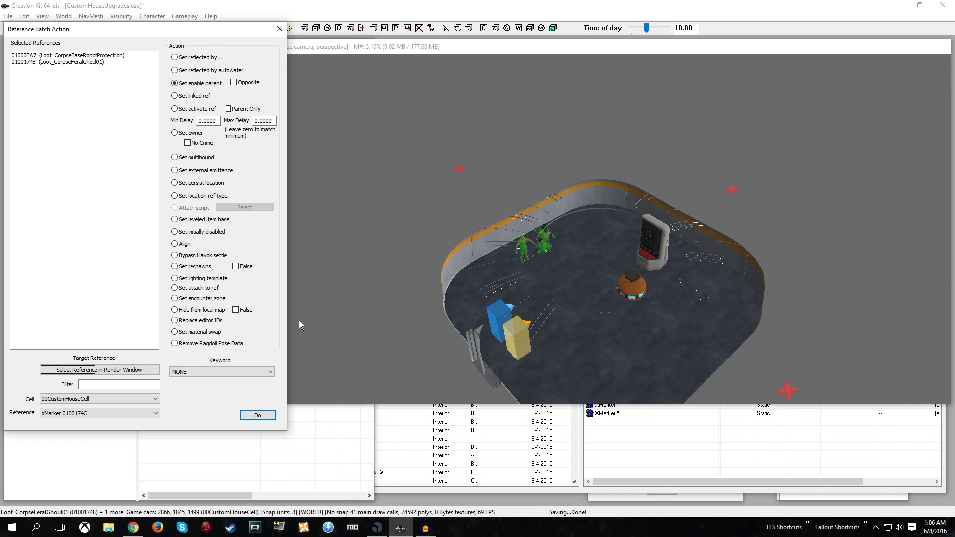
{"action": "left_click", "coordinate": [256, 415]}
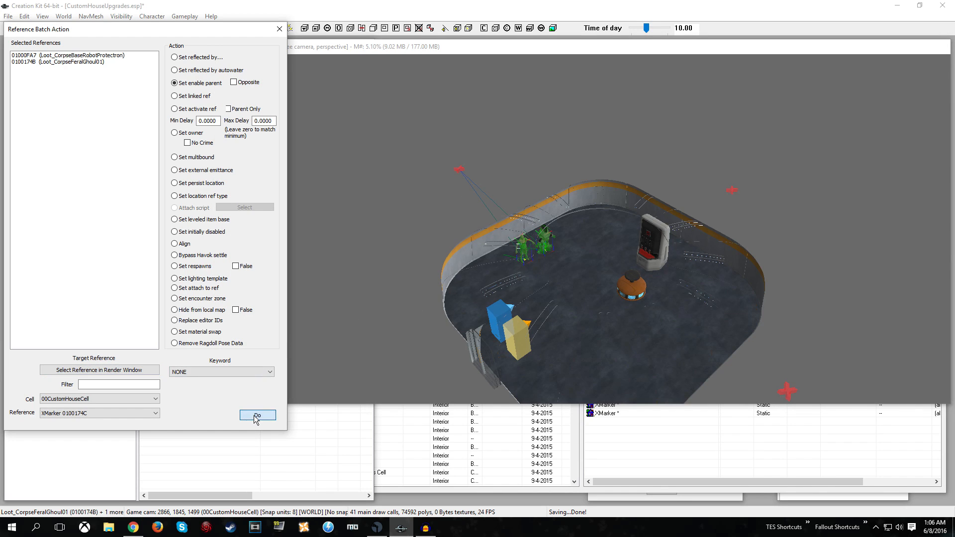
{"action": "left_click", "coordinate": [279, 29]}
Step: Set the food synthesizer's enable parent to the XMarker behind it
{"action": "left_click", "coordinate": [645, 236]}
{"action": "middle_click_drag", "start_coordinate": [641, 242], "coordinate": [667, 246], "text": "shift"}
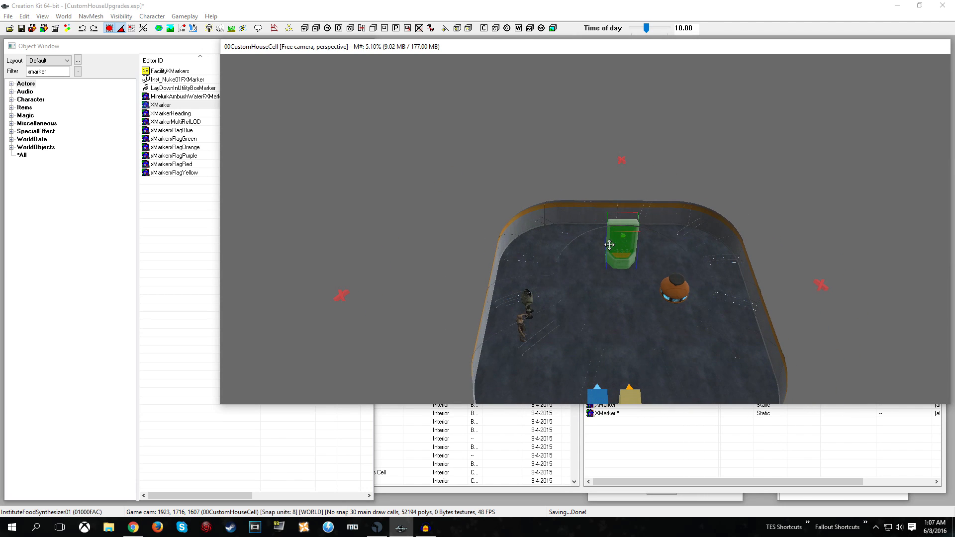
{"action": "right_click", "coordinate": [620, 243]}
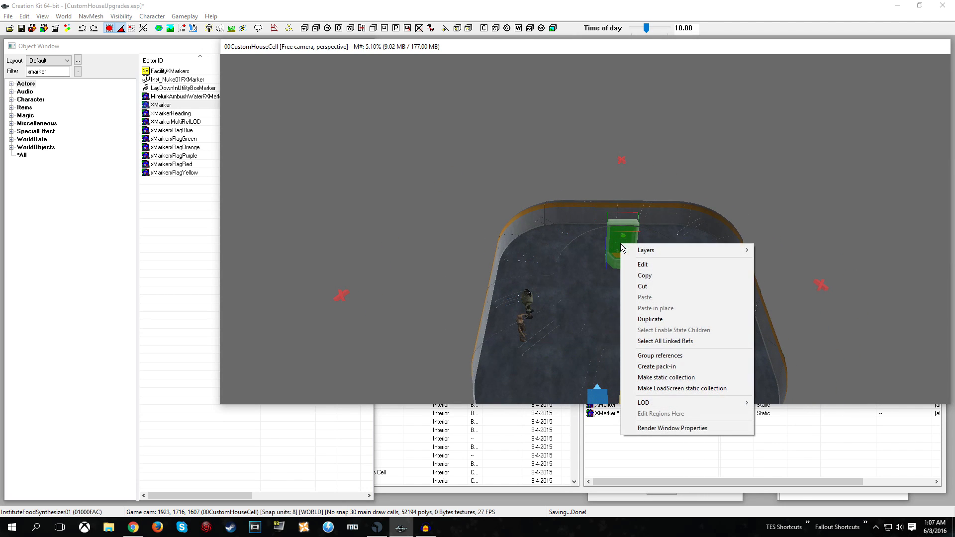
{"action": "left_click", "coordinate": [646, 267]}
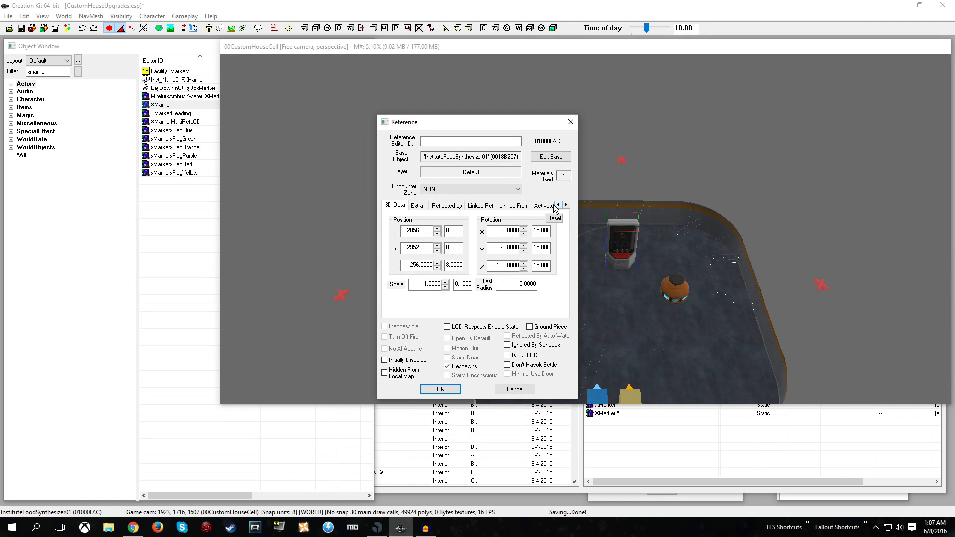
{"action": "left_click", "coordinate": [565, 205]}
{"action": "left_click", "coordinate": [565, 205]}
{"action": "left_click", "coordinate": [565, 206]}
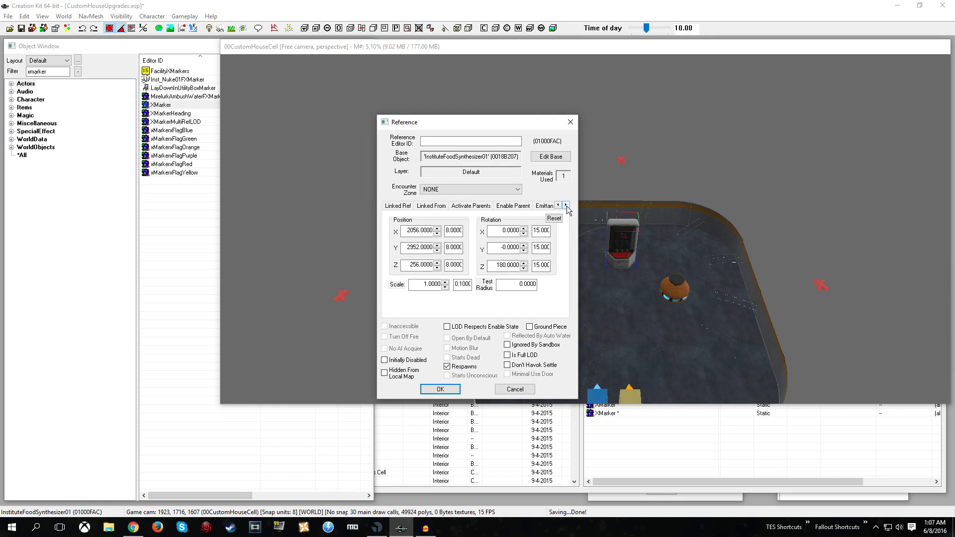
{"action": "left_click", "coordinate": [518, 206]}
{"action": "left_click", "coordinate": [473, 224]}
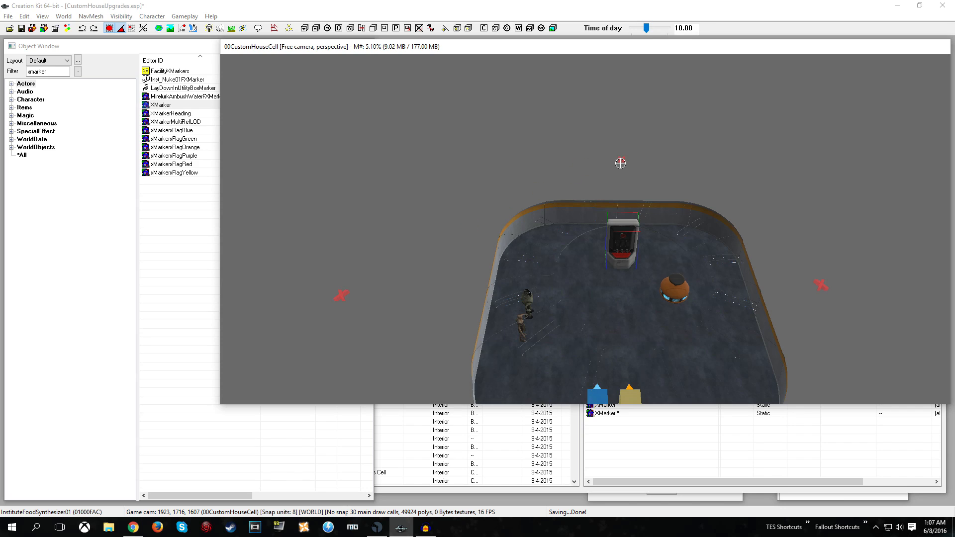
{"action": "left_click", "coordinate": [618, 160]}
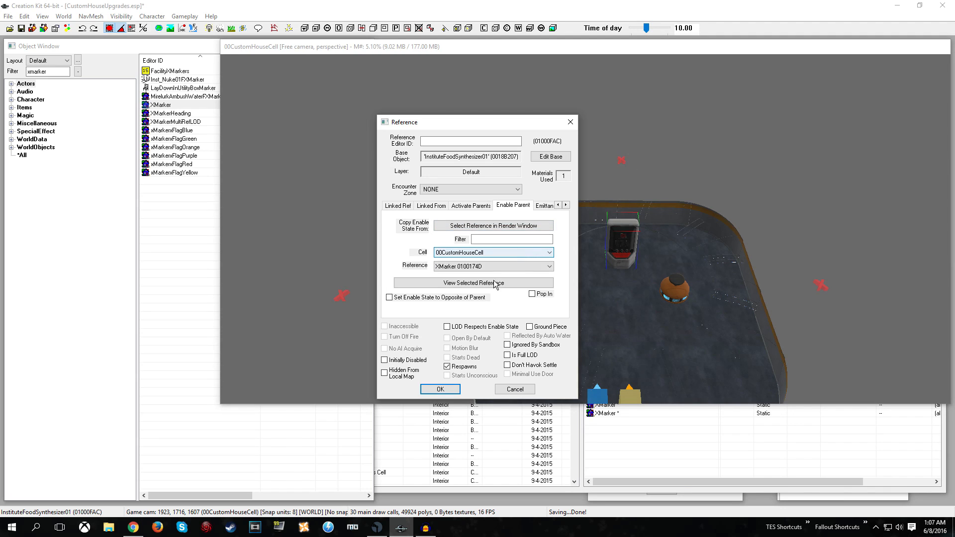
{"action": "left_click", "coordinate": [440, 389]}
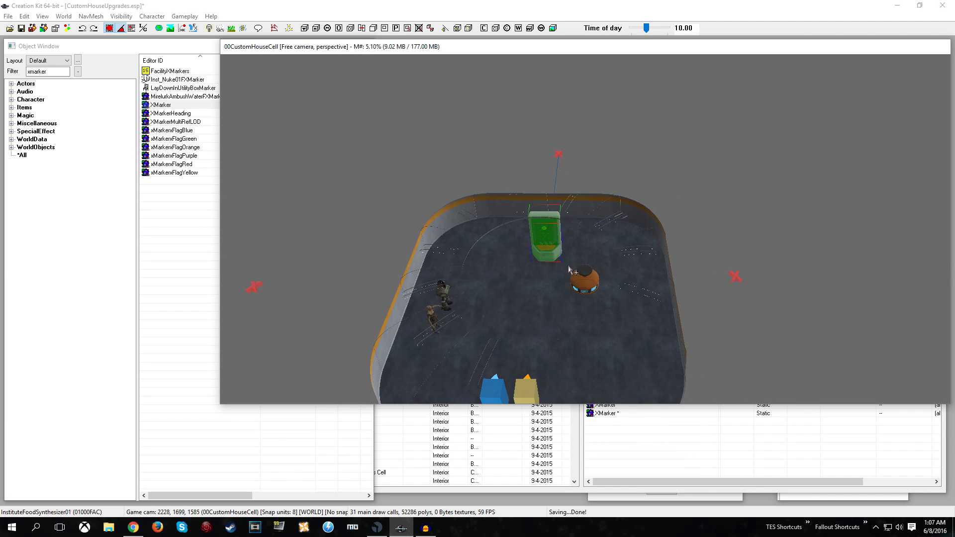
Step: Set the round orange monitor bank's enable parent to the remaining XMarker
{"action": "left_click", "coordinate": [586, 282]}
{"action": "right_click", "coordinate": [586, 282]}
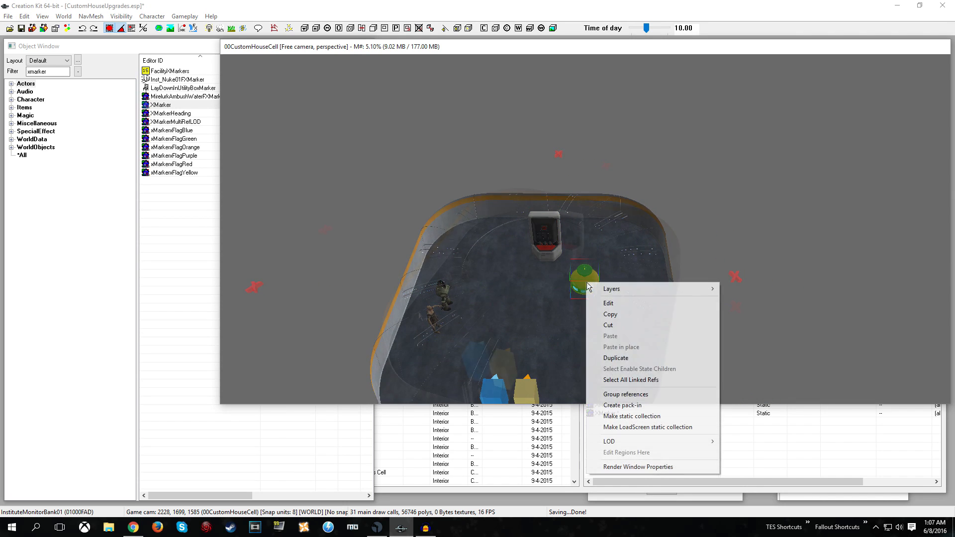
Step: Give the XMarker linked to the two corpses the reference editor ID 00Upgrade1Marker
{"action": "left_click", "coordinate": [326, 228]}
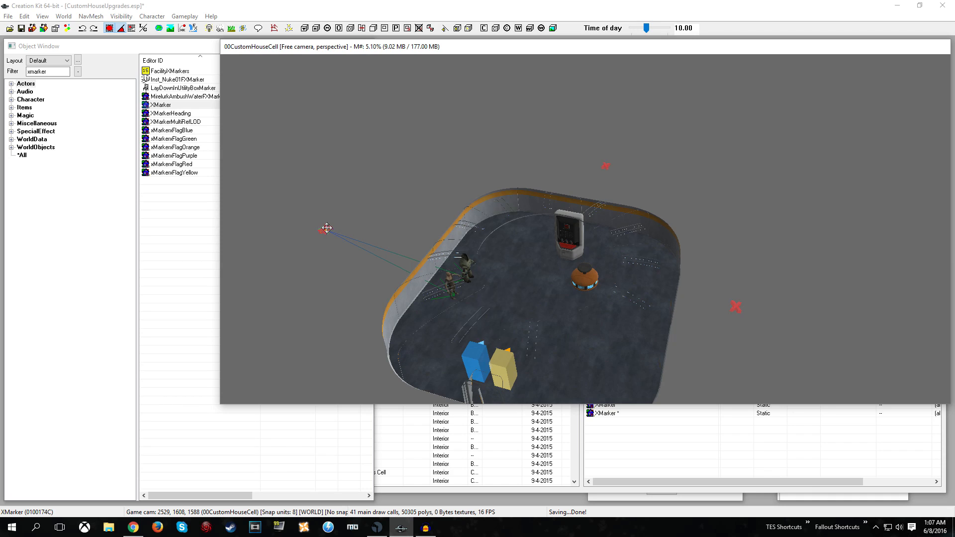
{"action": "double_click", "coordinate": [325, 229]}
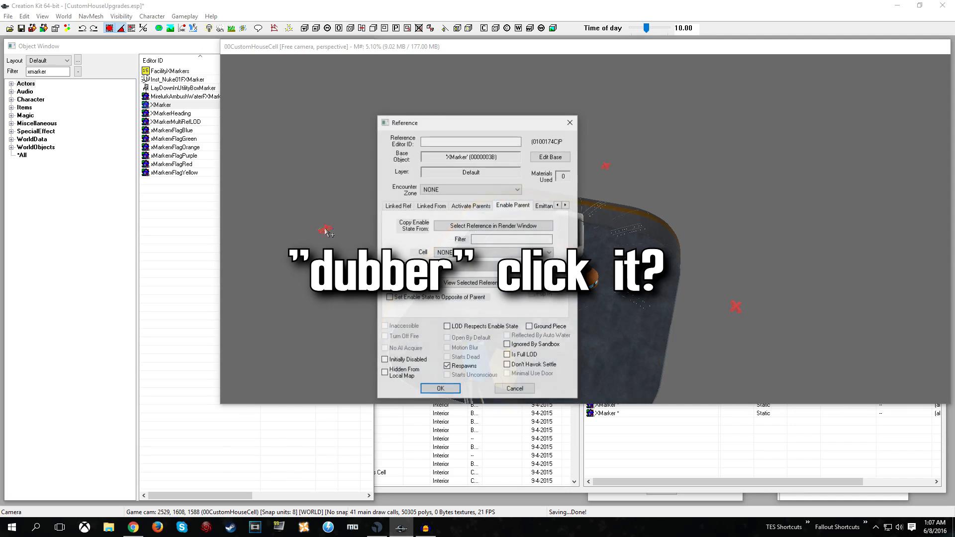
{"action": "left_click", "coordinate": [442, 142]}
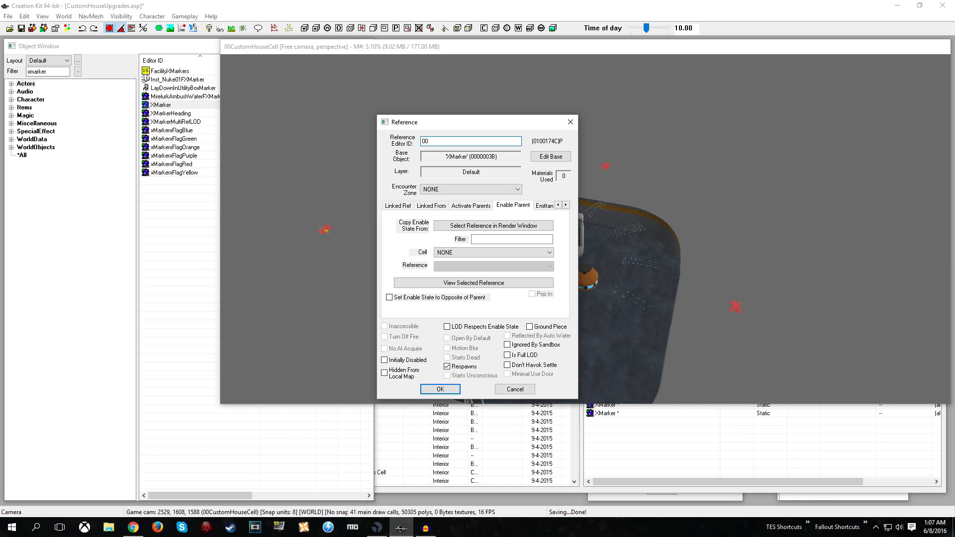
{"action": "type", "text": "00Upgrade1Ma"}
{"action": "left_click", "coordinate": [440, 389]}
Step: Name the food synthesizer's XMarker 00Upgrade2Marker and the monitor bank's XMarker 00Upgrade3Marker
{"action": "double_click", "coordinate": [606, 167]}
{"action": "type", "text": "00Upgrade32"}
{"action": "type", "text": "arker"}
{"action": "key", "text": "Return"}
{"action": "double_click", "coordinate": [735, 307]}
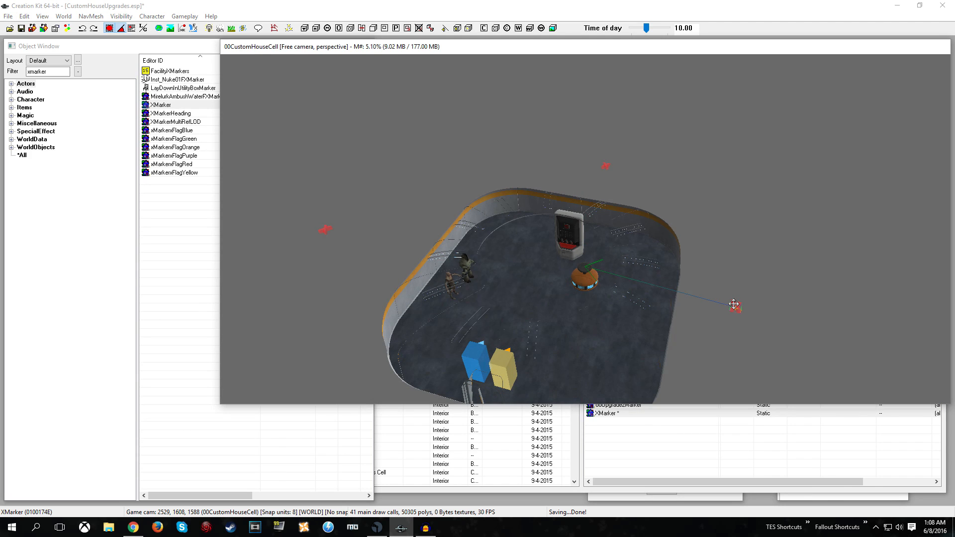
{"action": "left_click", "coordinate": [458, 142]}
{"action": "type", "text": "000"}
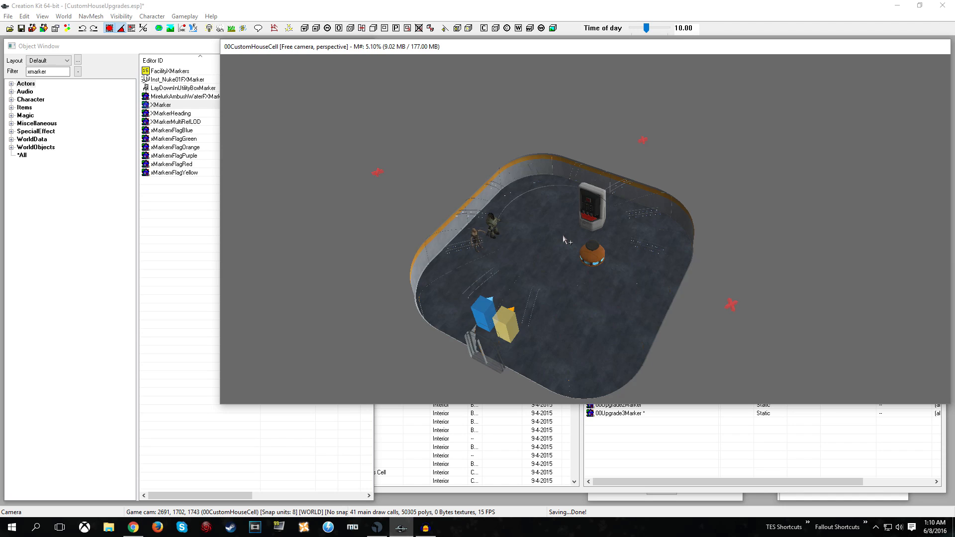
Step: Check the enable-parent links between the upgrade markers and their objects in the render window
{"action": "left_click", "coordinate": [491, 227]}
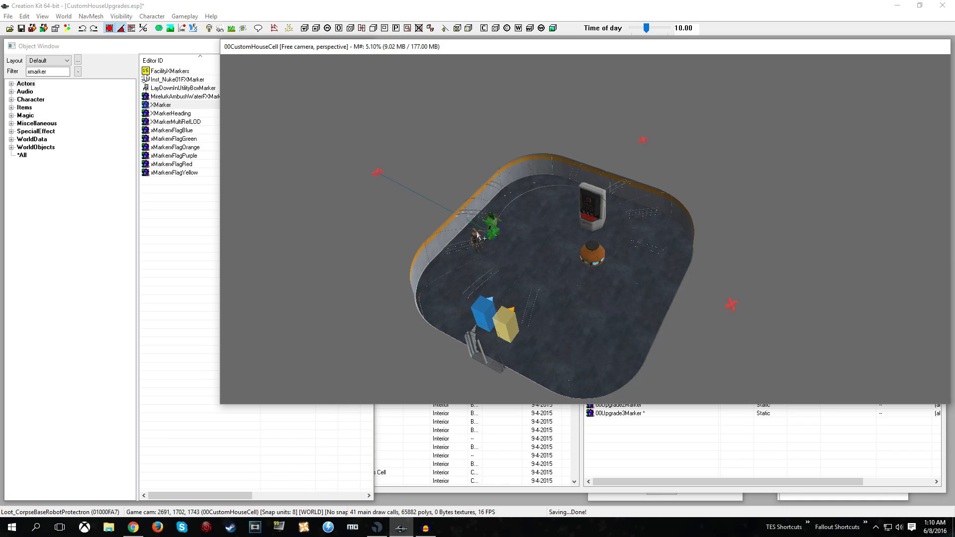
{"action": "left_click", "coordinate": [643, 140]}
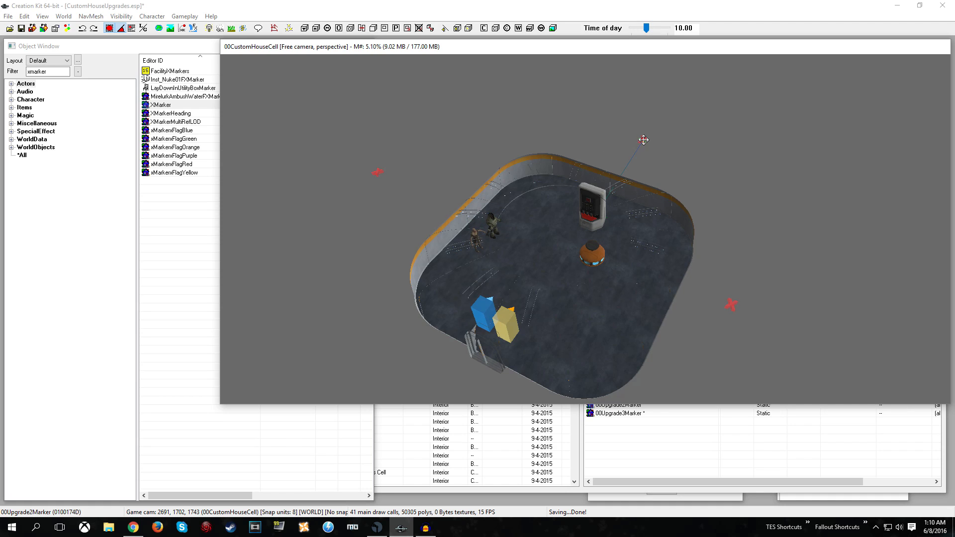
{"action": "left_click", "coordinate": [731, 304]}
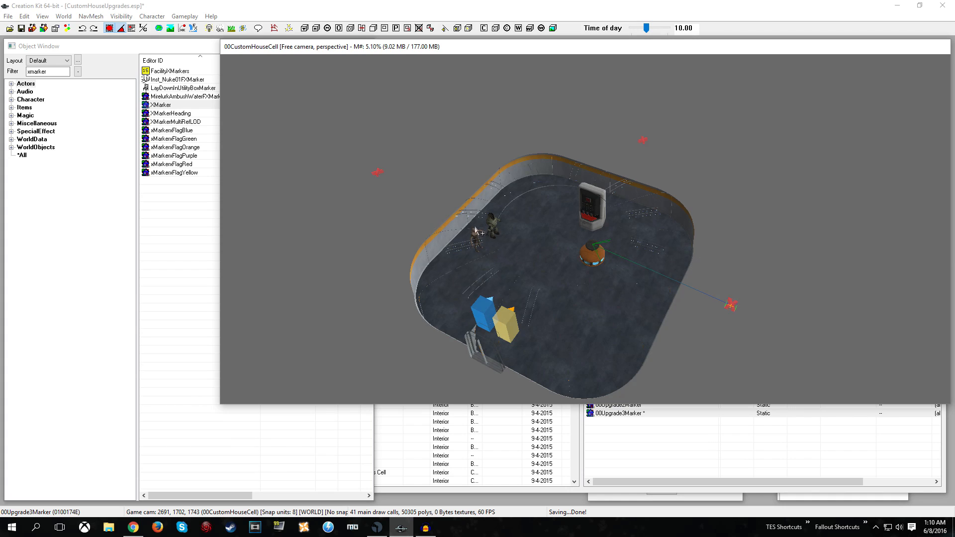
{"action": "left_click", "coordinate": [594, 209]}
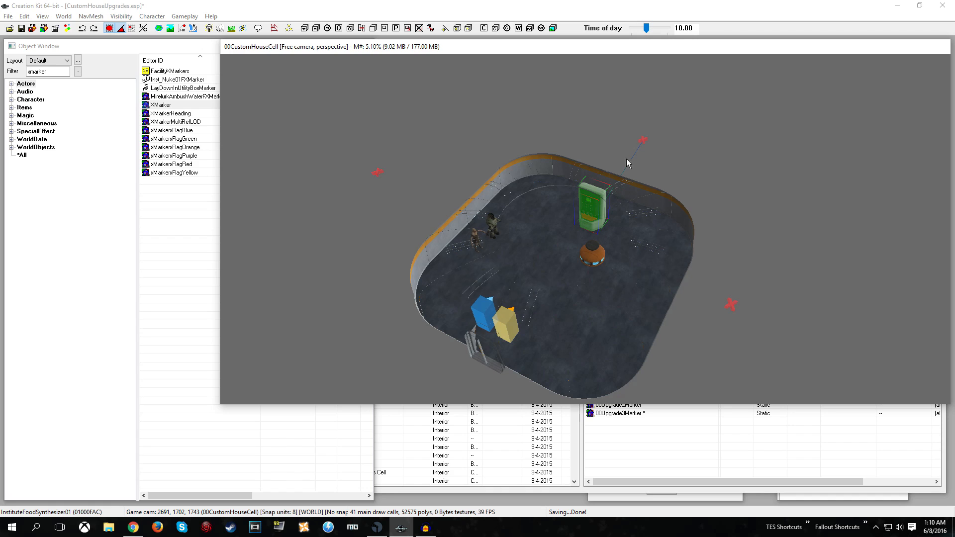
Step: Mark the 00Upgrade2Marker and 00Upgrade3Marker references as Initially Disabled
{"action": "double_click", "coordinate": [643, 140]}
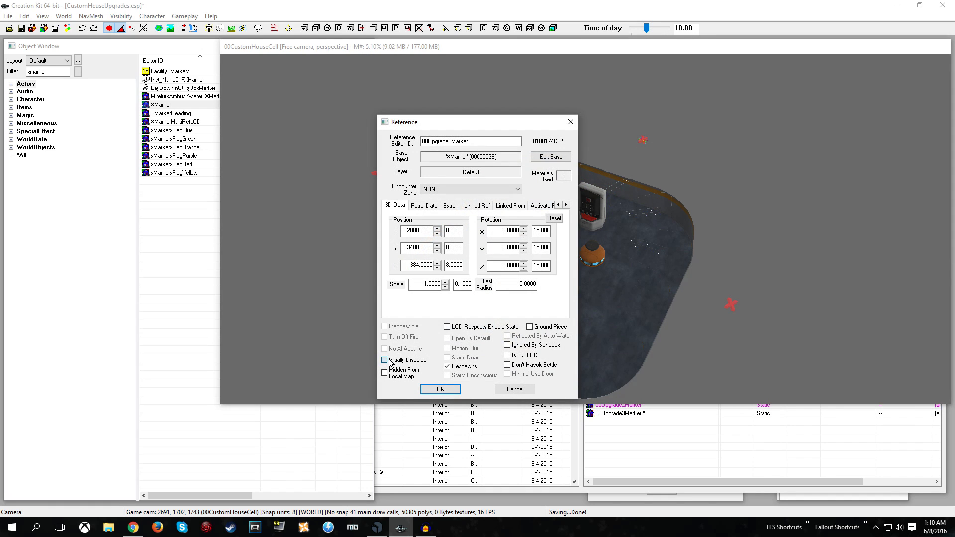
{"action": "left_click", "coordinate": [440, 389]}
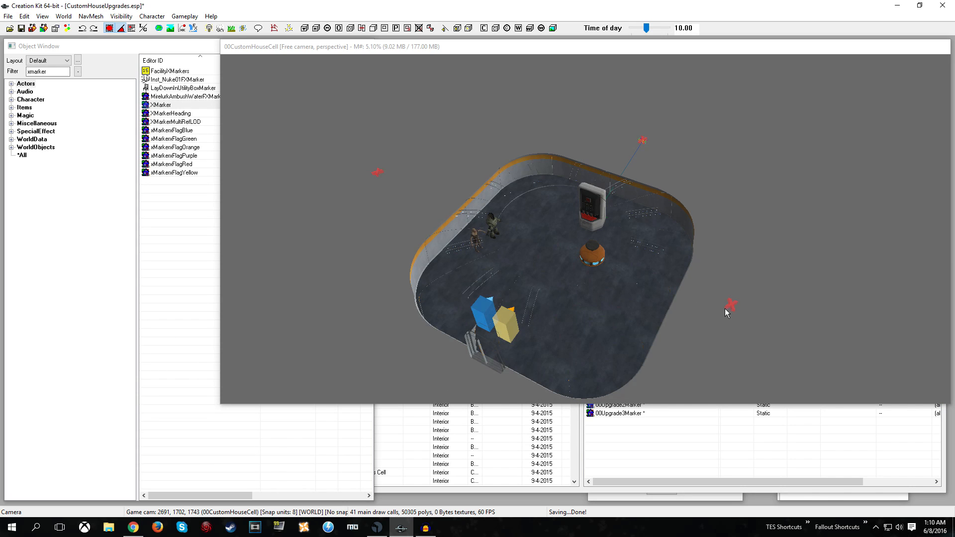
{"action": "double_click", "coordinate": [730, 305]}
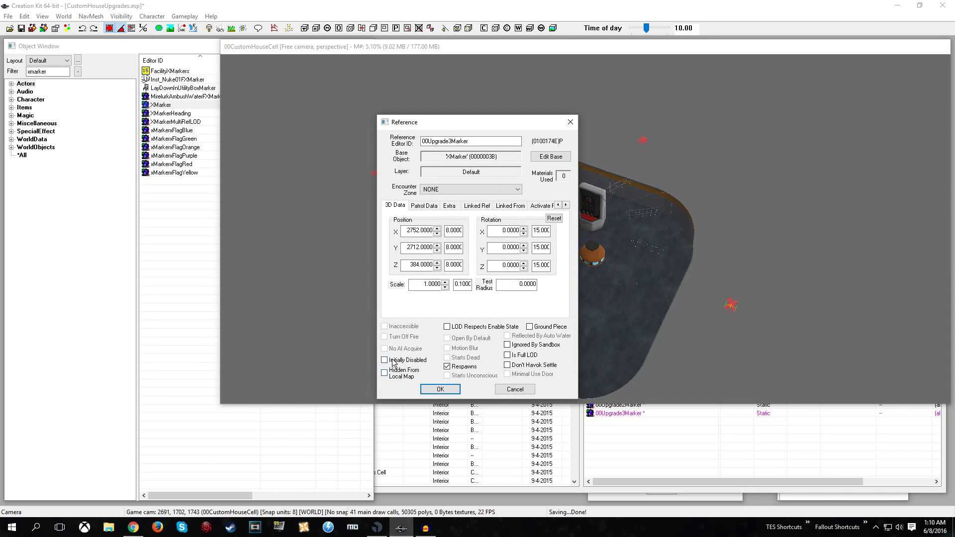
{"action": "left_click", "coordinate": [440, 388]}
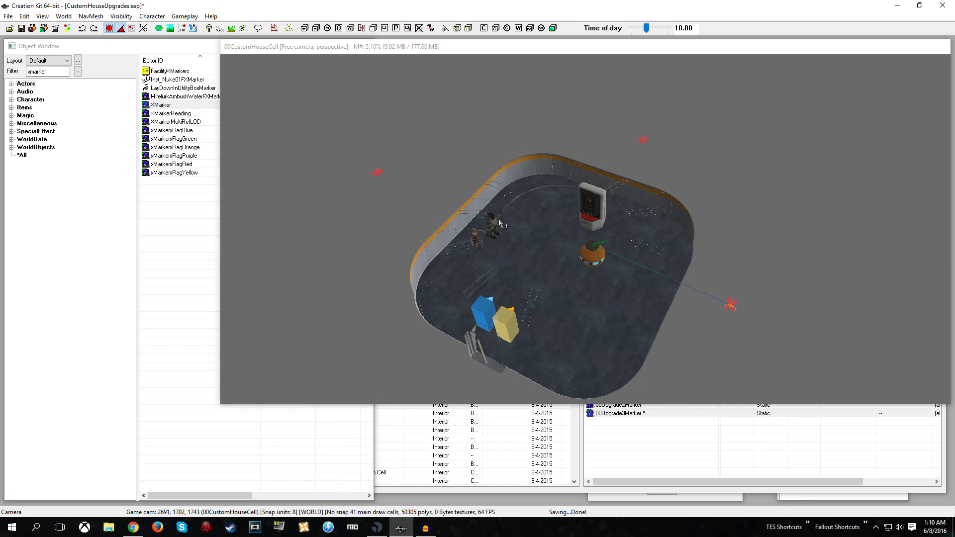
Step: Review the reference settings of 00Upgrade1Marker without changing them, and save the plugin
{"action": "double_click", "coordinate": [377, 172]}
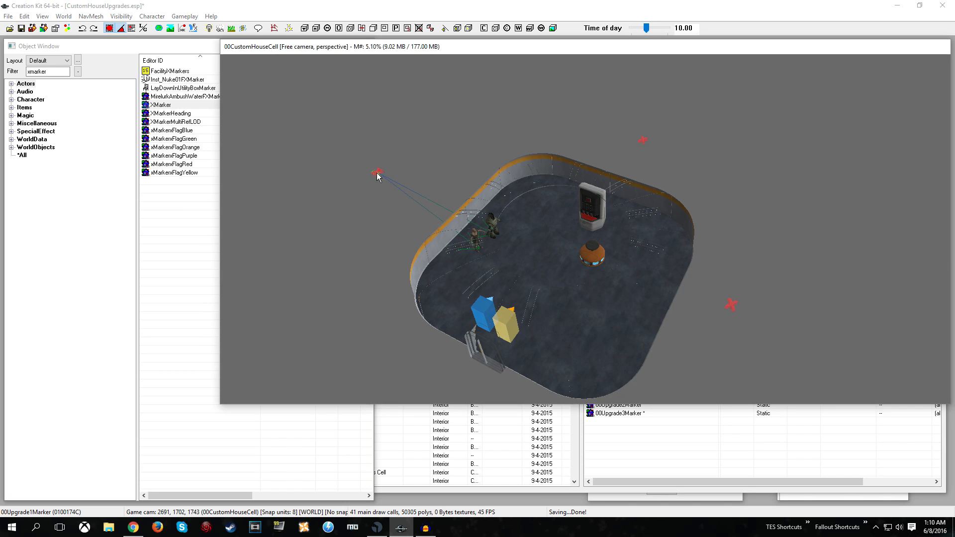
{"action": "left_click", "coordinate": [512, 389]}
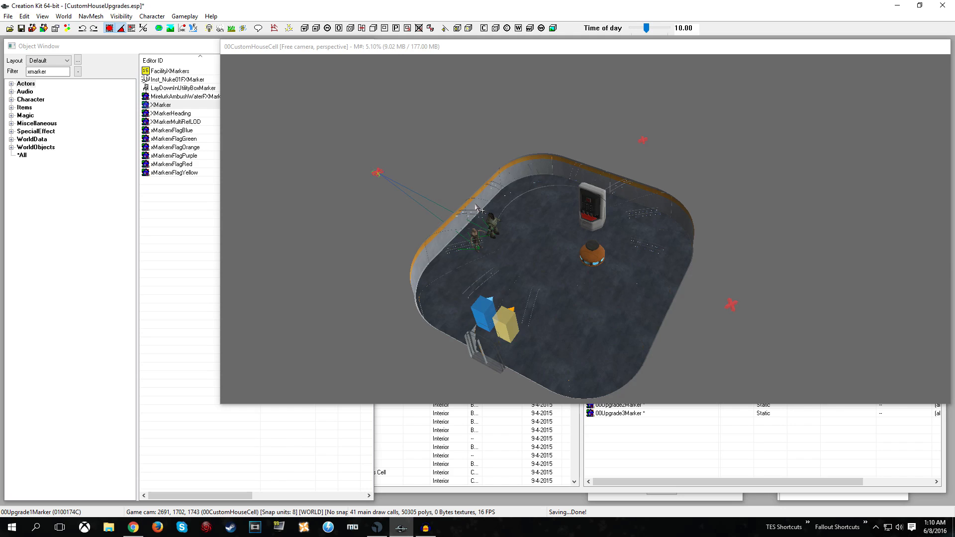
{"action": "left_click", "coordinate": [21, 28]}
Step: List all Message objects under Miscellaneous by clearing the xmarker filter
{"action": "double_click", "coordinate": [32, 123]}
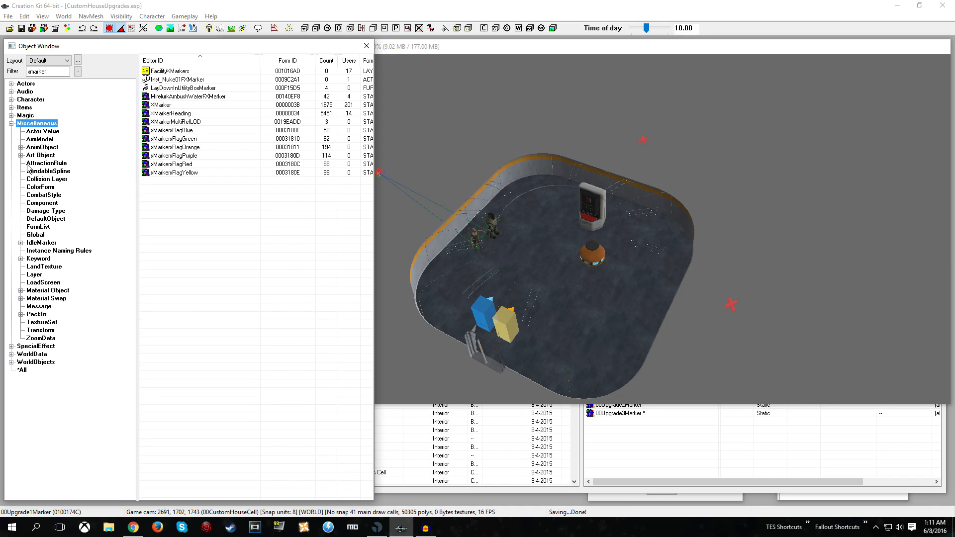
{"action": "left_click", "coordinate": [44, 308]}
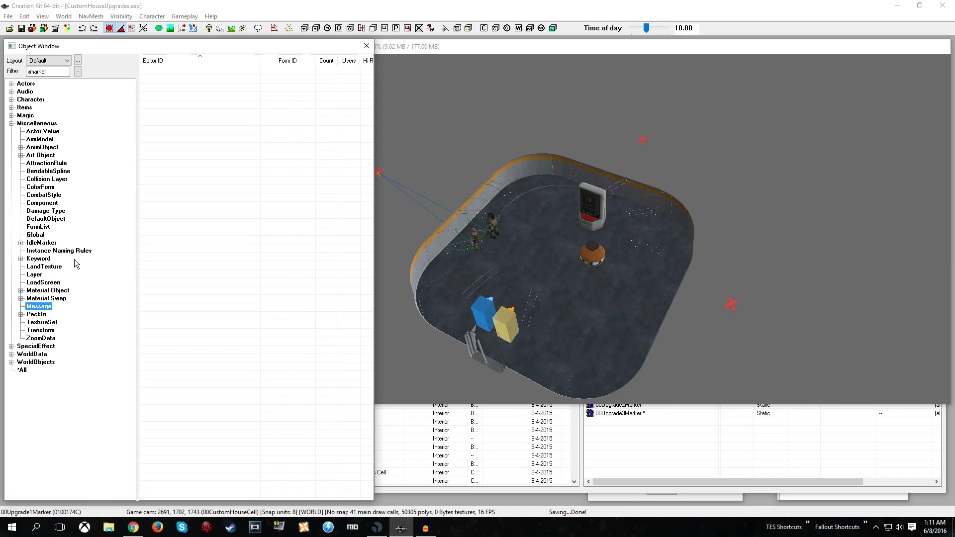
{"action": "double_click", "coordinate": [51, 73]}
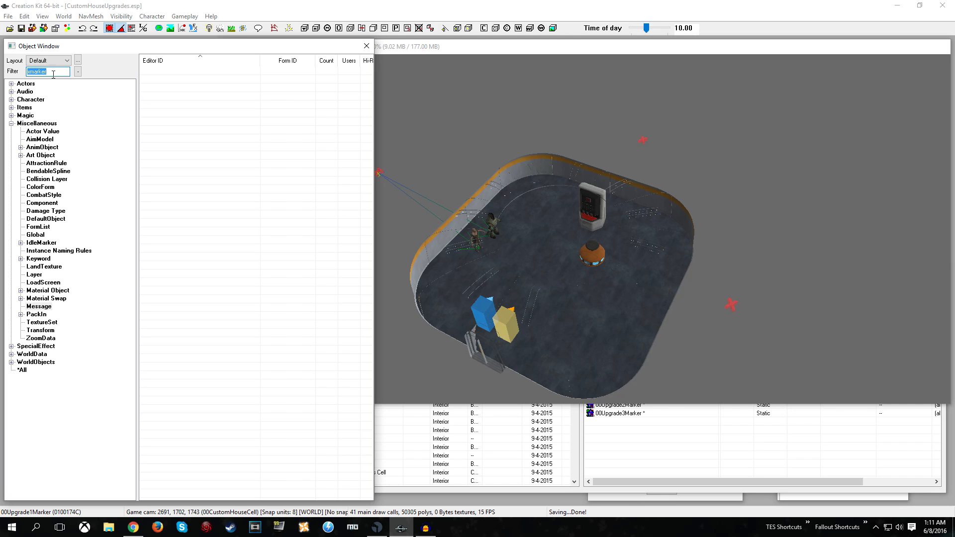
{"action": "key", "text": "BackSpace"}
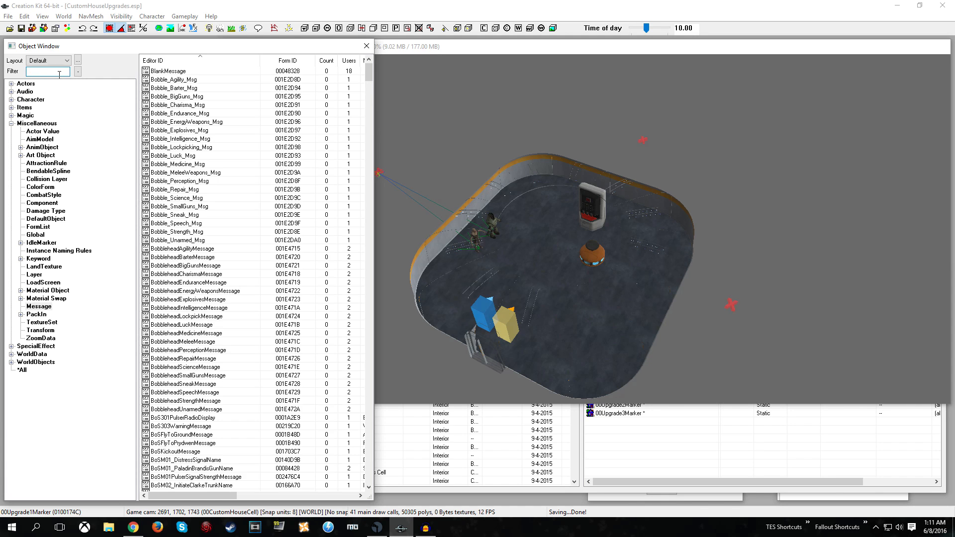
Step: Create a new message with ID 00UpgradeMessageBox, flag it as a Message Box, and set its message text to "House Upgrades"
{"action": "right_click", "coordinate": [172, 124]}
{"action": "left_click", "coordinate": [193, 130]}
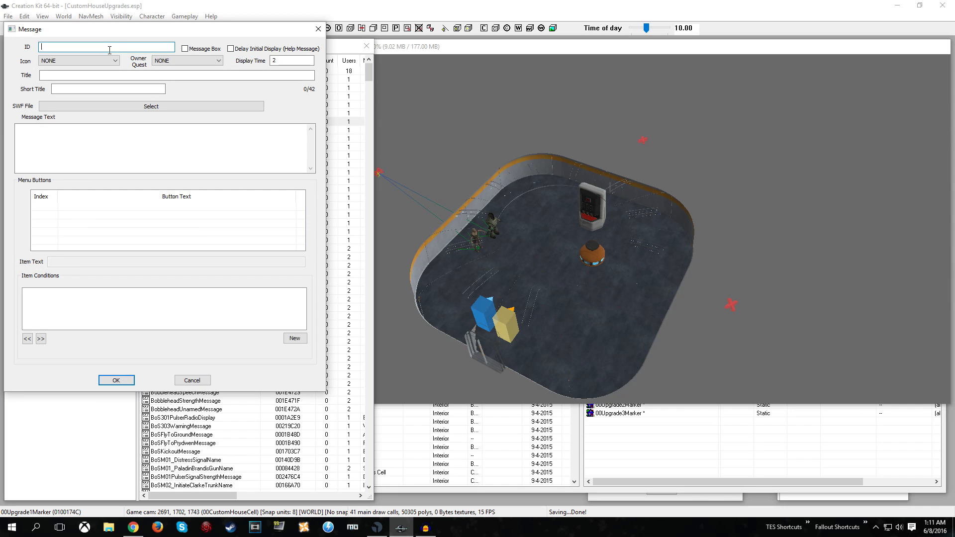
{"action": "type", "text": "00UpgradeMe"}
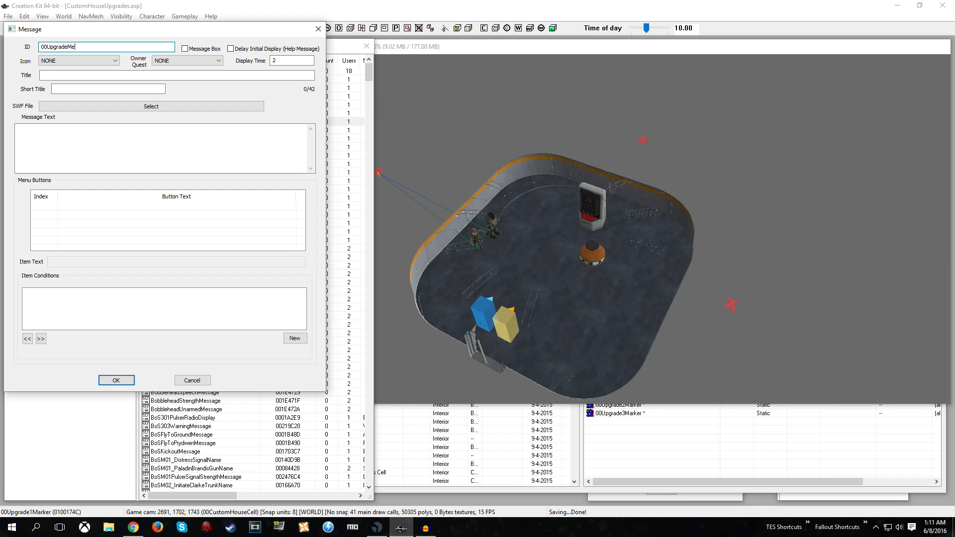
{"action": "type", "text": "ssageBox"}
{"action": "left_click", "coordinate": [184, 49]}
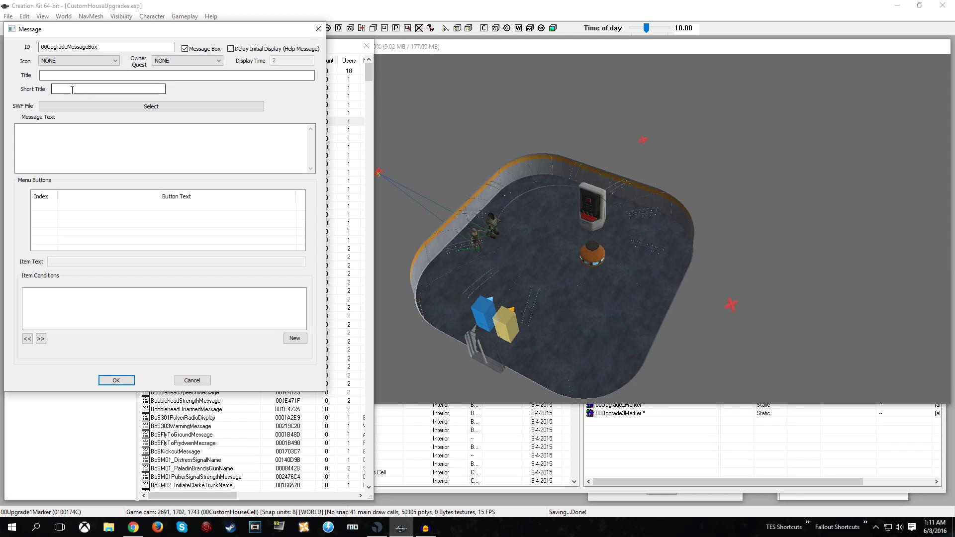
{"action": "left_click", "coordinate": [62, 140]}
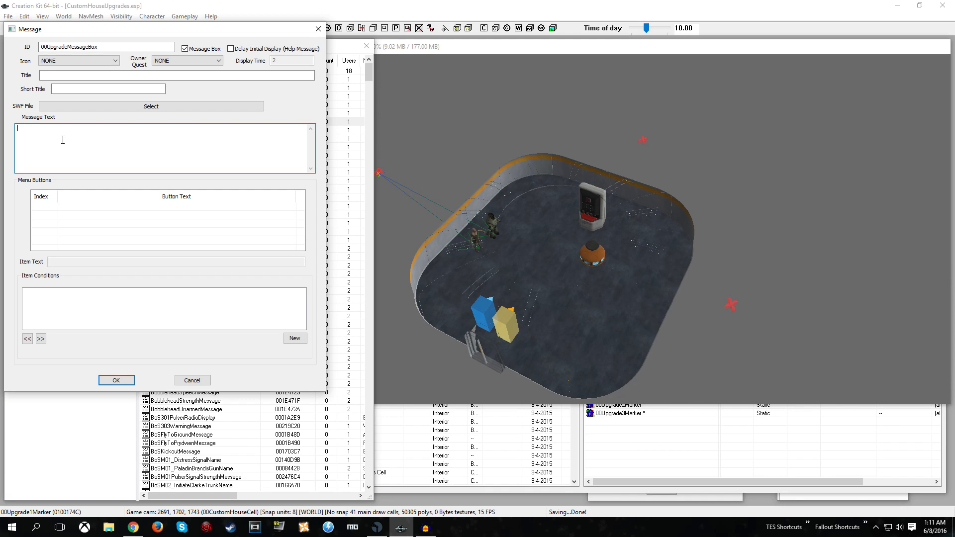
{"action": "type", "text": "House Upgrades"}
Step: Add four empty menu button entries, index 0 to 3, to the message
{"action": "right_click", "coordinate": [47, 205]}
{"action": "right_click", "coordinate": [47, 215]}
{"action": "left_click", "coordinate": [65, 222]}
{"action": "right_click", "coordinate": [46, 225]}
{"action": "left_click", "coordinate": [57, 231]}
{"action": "right_click", "coordinate": [46, 234]}
{"action": "left_click", "coordinate": [58, 239]}
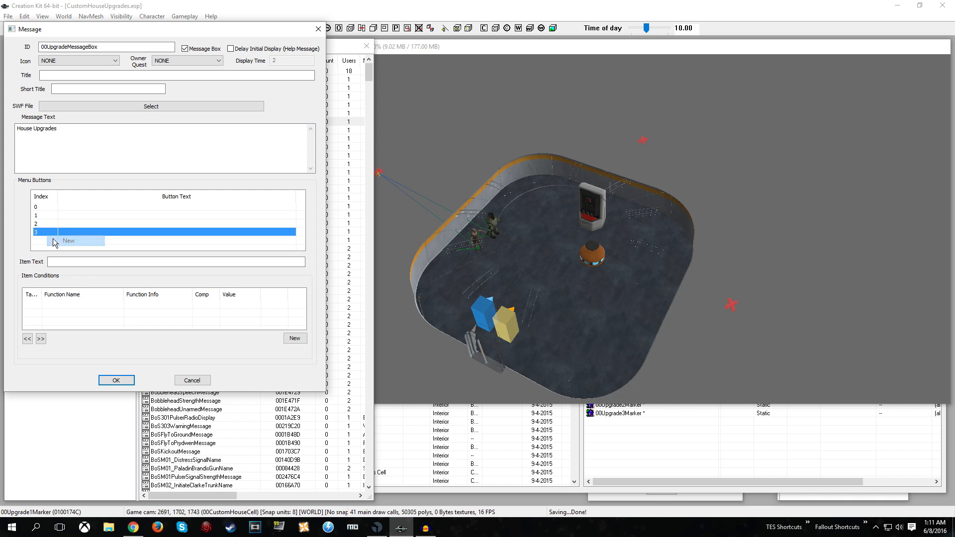
Step: Set the item text of menu button 0 to "Upgrade 1" and button 1 to "Upgrade 2"
{"action": "left_click", "coordinate": [70, 208]}
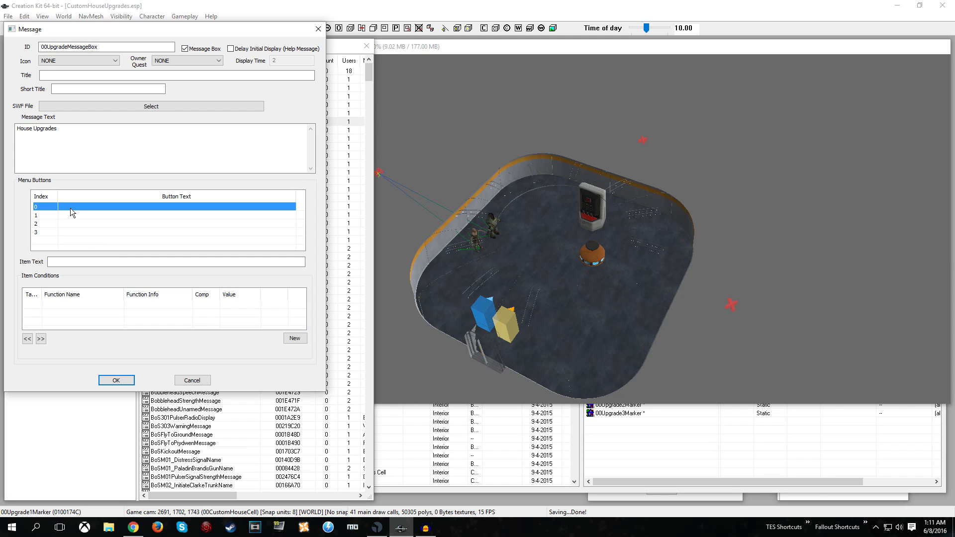
{"action": "left_click", "coordinate": [82, 261]}
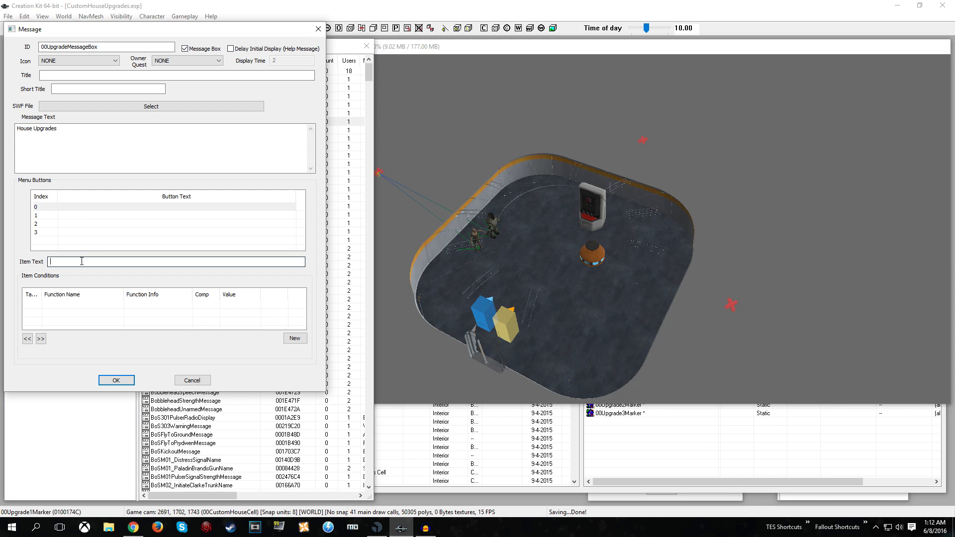
{"action": "type", "text": "Upgrade 1"}
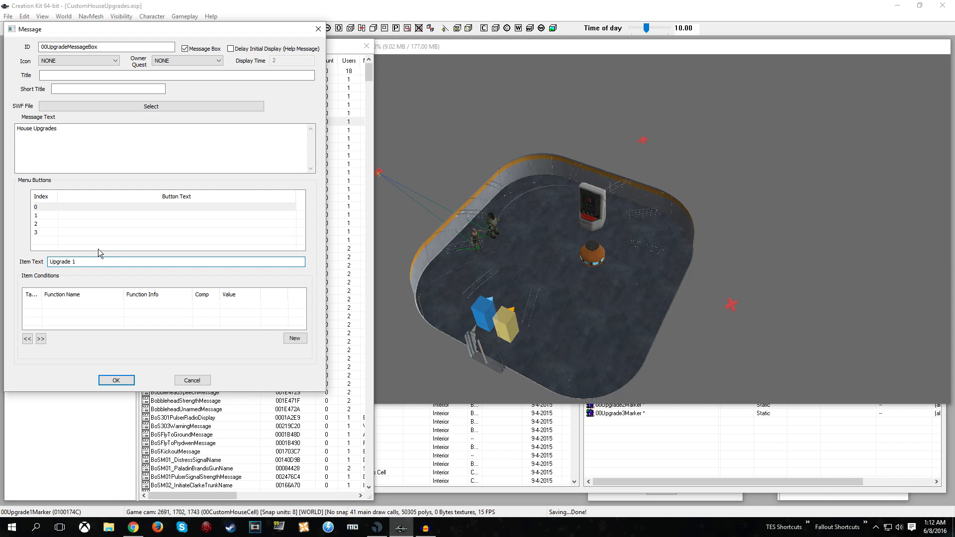
{"action": "left_click", "coordinate": [141, 215]}
{"action": "left_click", "coordinate": [83, 261]}
{"action": "type", "text": "Upgrade 2"}
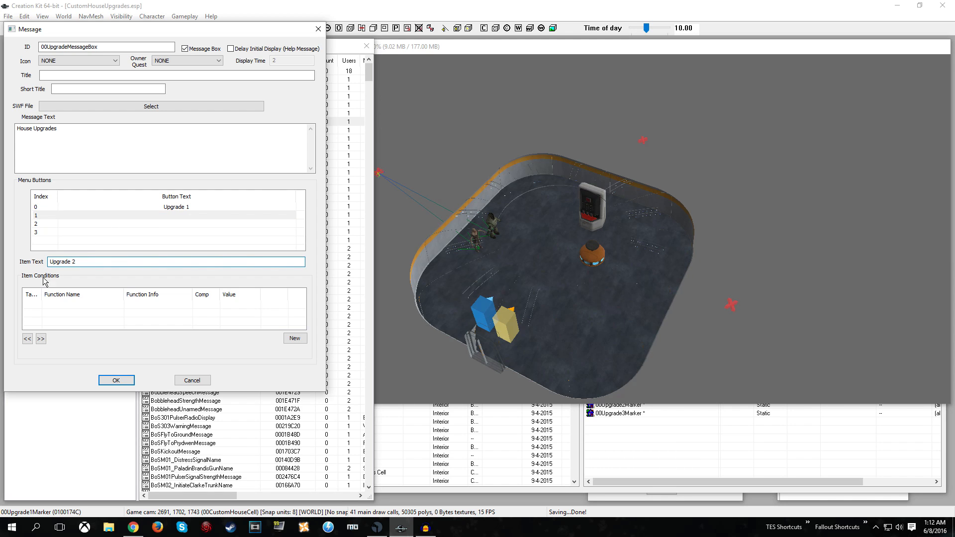
Step: Set the item text of menu button 2 to "Upgrade 3" and button 3 to "Cancel", and accept the message
{"action": "left_click", "coordinate": [149, 224]}
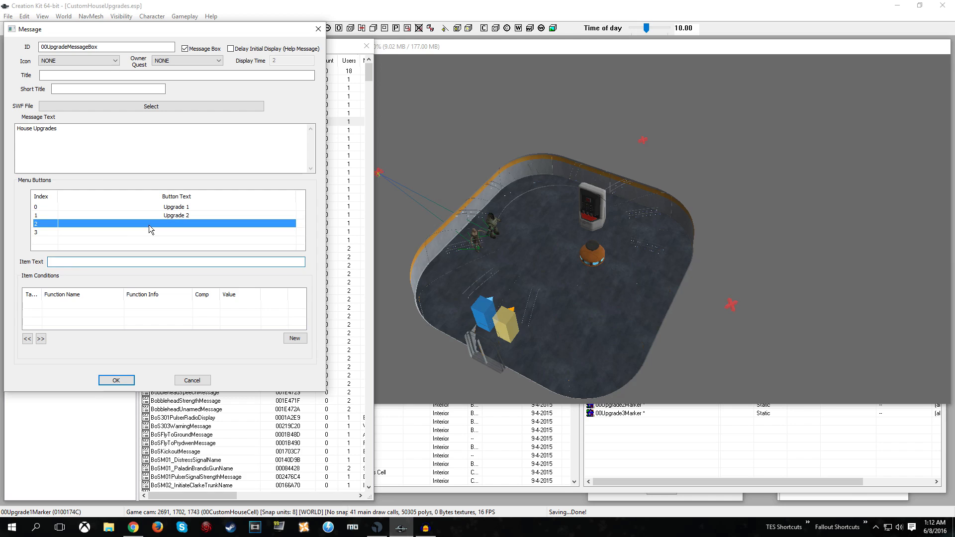
{"action": "left_click", "coordinate": [97, 259]}
{"action": "type", "text": "Upgrade 3"}
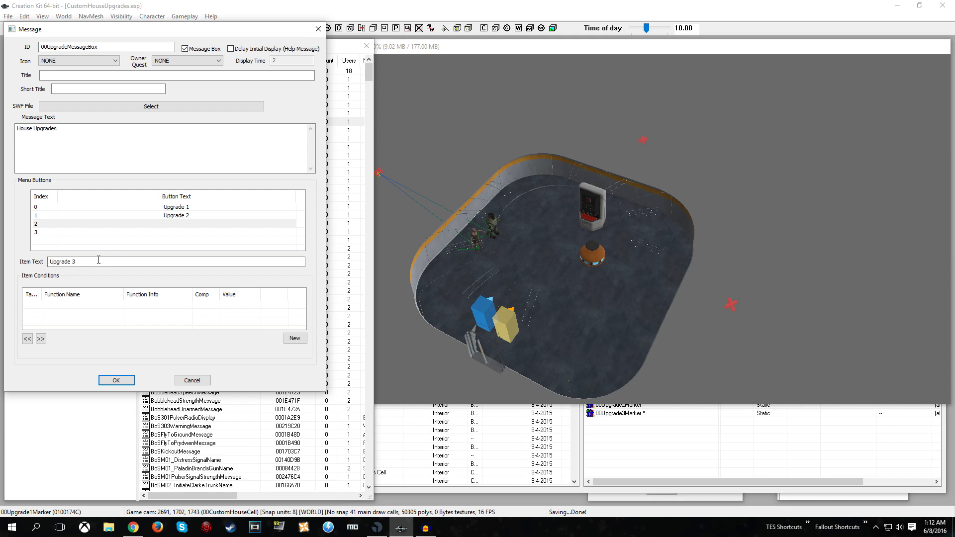
{"action": "left_click", "coordinate": [154, 232]}
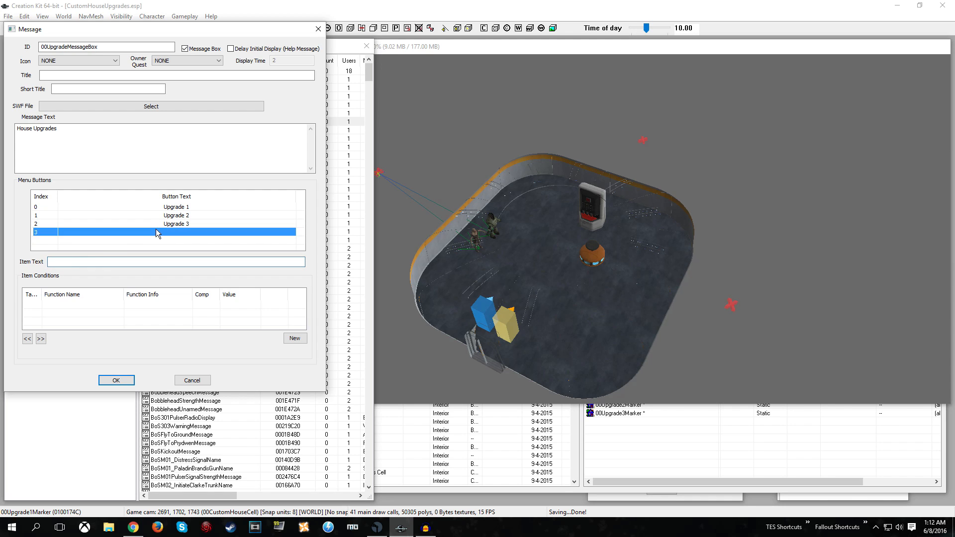
{"action": "left_click", "coordinate": [110, 262]}
{"action": "type", "text": "Cancel"}
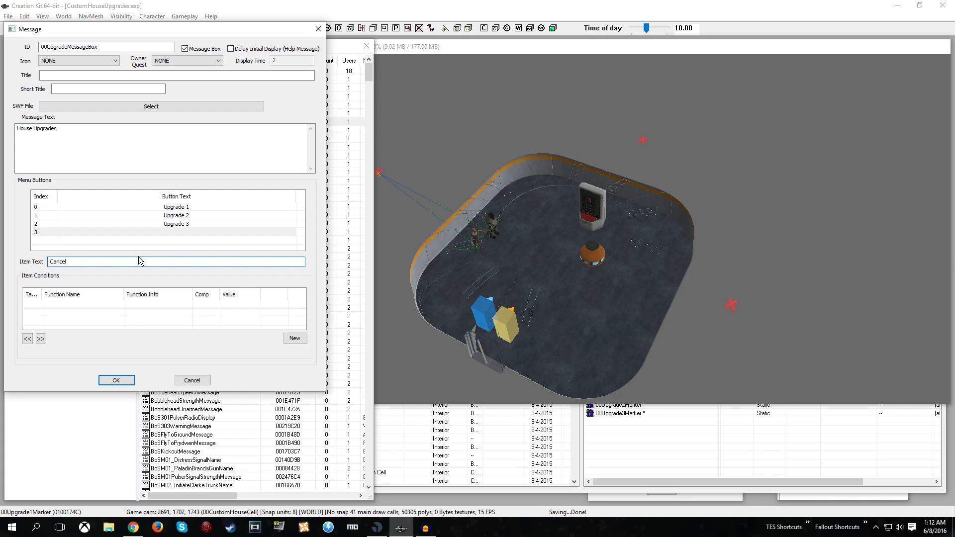
{"action": "left_click", "coordinate": [145, 224]}
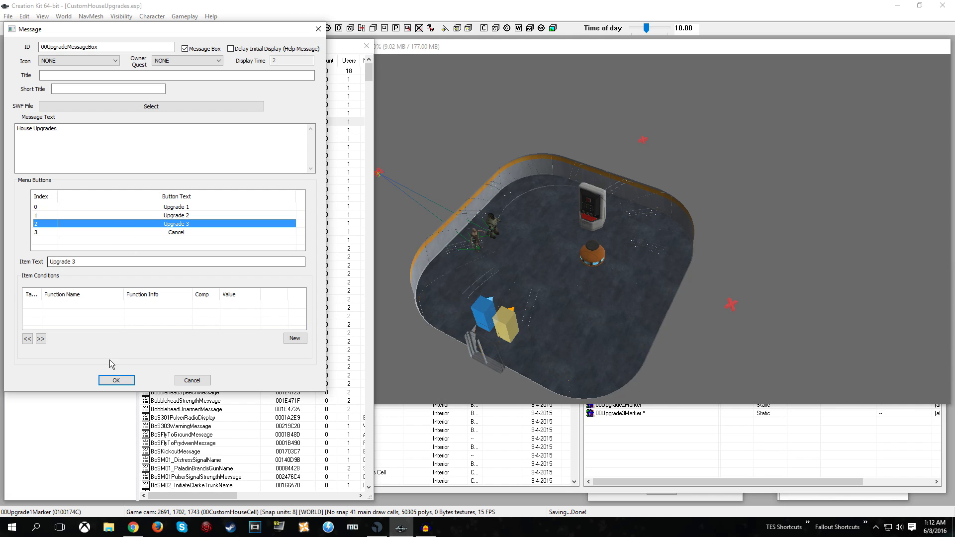
{"action": "left_click", "coordinate": [111, 379]}
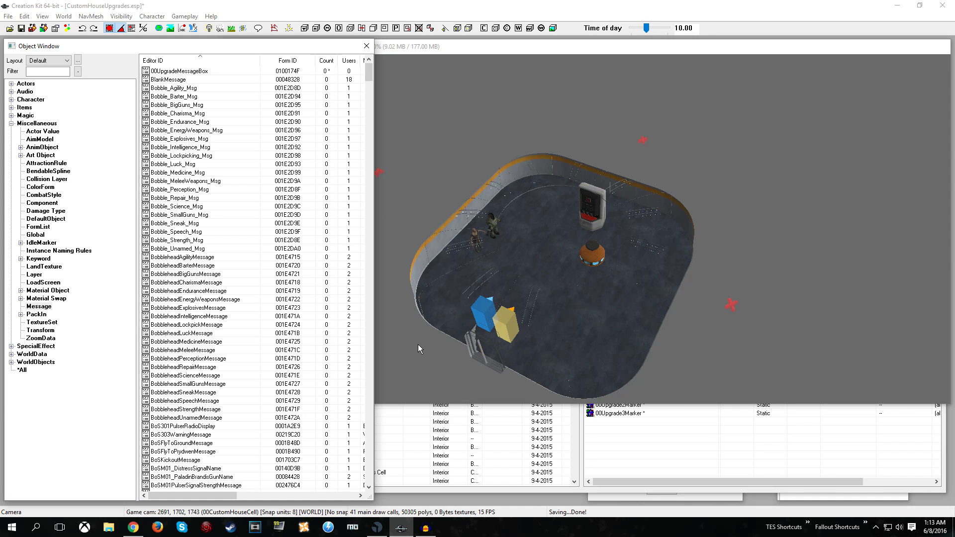
Step: Go to the Sanctuary exterior door linked to the house cell's yellow door marker, and hide the markers in the render window
{"action": "left_click", "coordinate": [503, 321]}
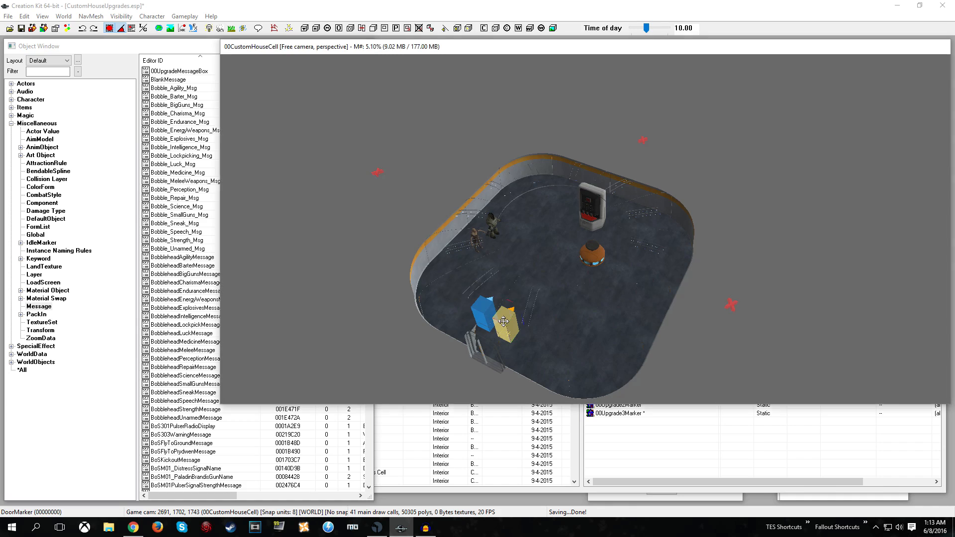
{"action": "double_click", "coordinate": [504, 322]}
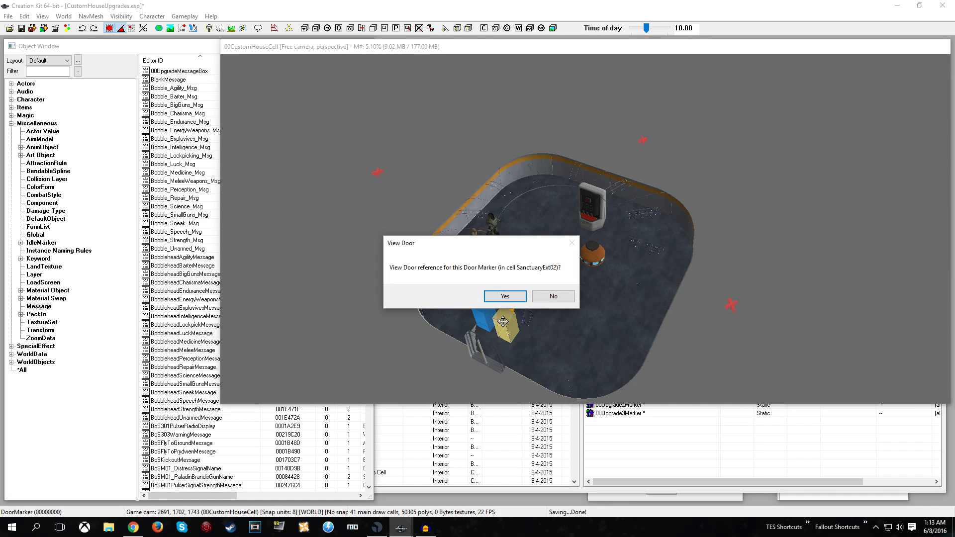
{"action": "left_click", "coordinate": [494, 298]}
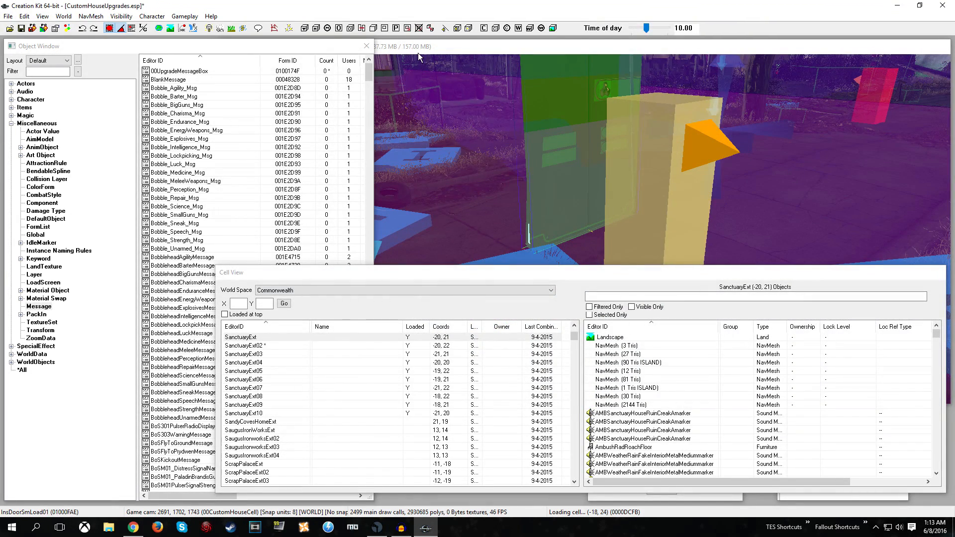
{"action": "left_click", "coordinate": [423, 131]}
{"action": "scroll", "coordinate": [453, 196], "scroll_direction": "down", "scroll_amount": 2}
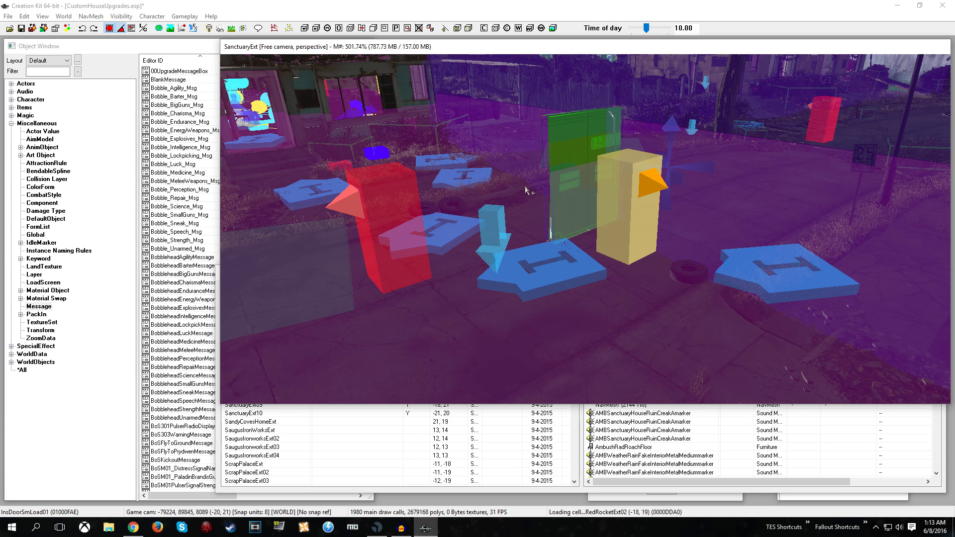
{"action": "middle_click_drag", "start_coordinate": [525, 192], "coordinate": [497, 212]}
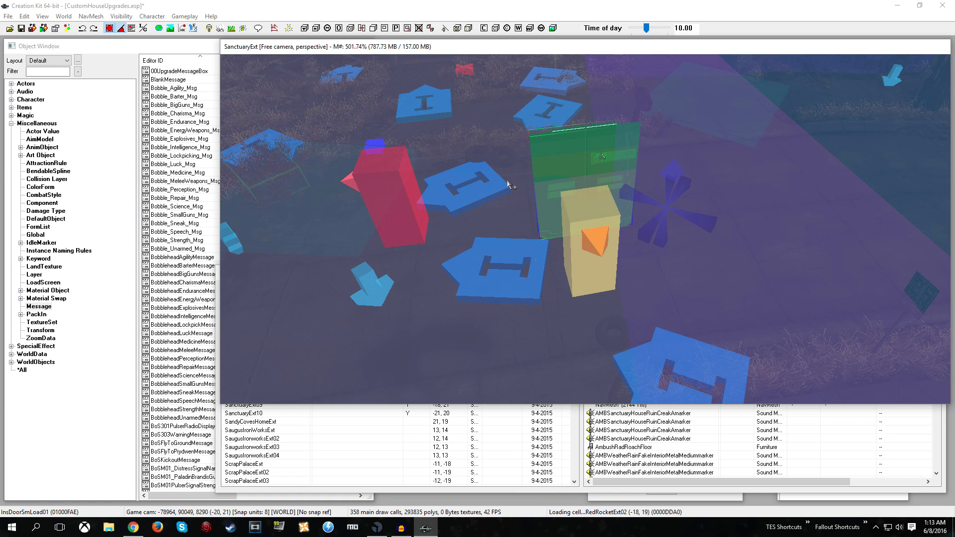
{"action": "key", "text": "m"}
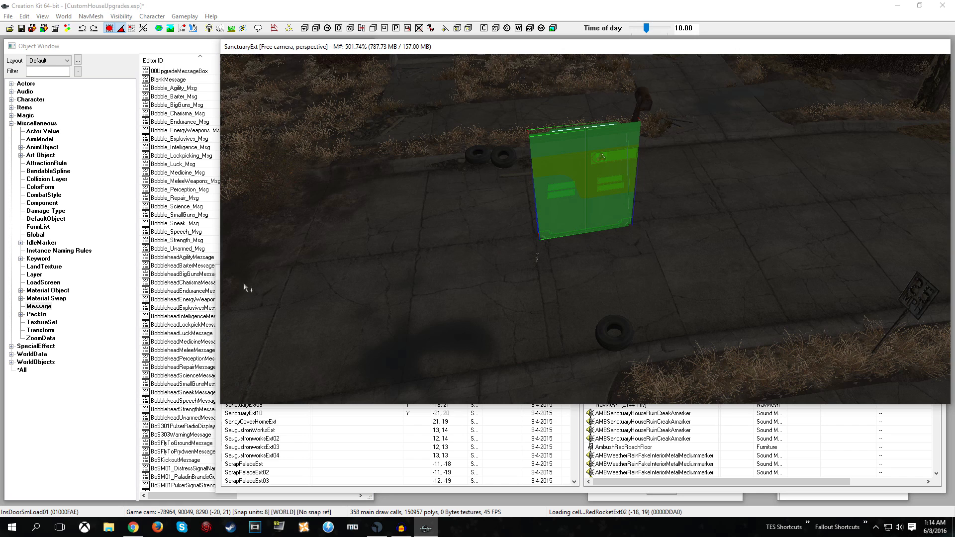
Step: Find InstituteControlPanelButton01 among the activators with the filter "button" and place it on the ground beside the exterior door
{"action": "left_click", "coordinate": [35, 124]}
{"action": "double_click", "coordinate": [29, 125]}
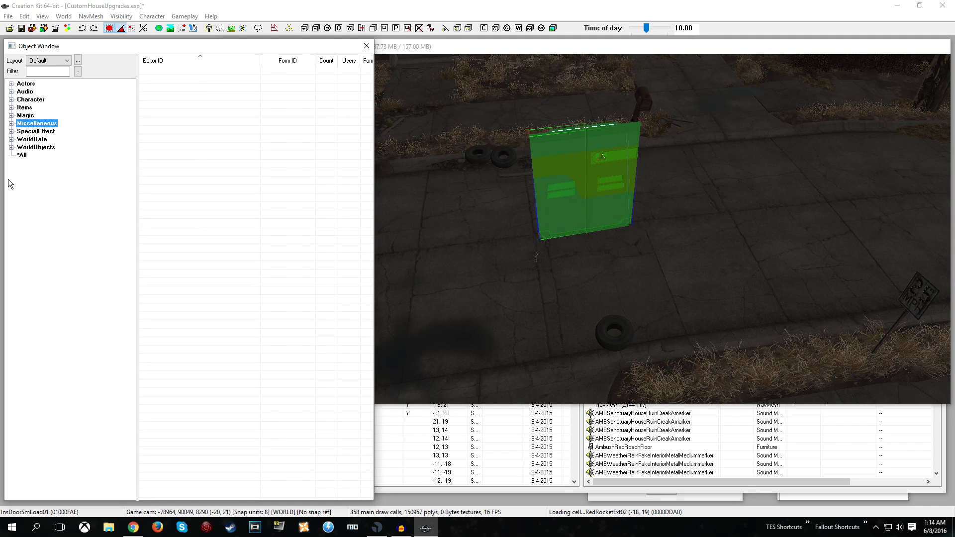
{"action": "double_click", "coordinate": [35, 147]}
{"action": "left_click", "coordinate": [38, 155]}
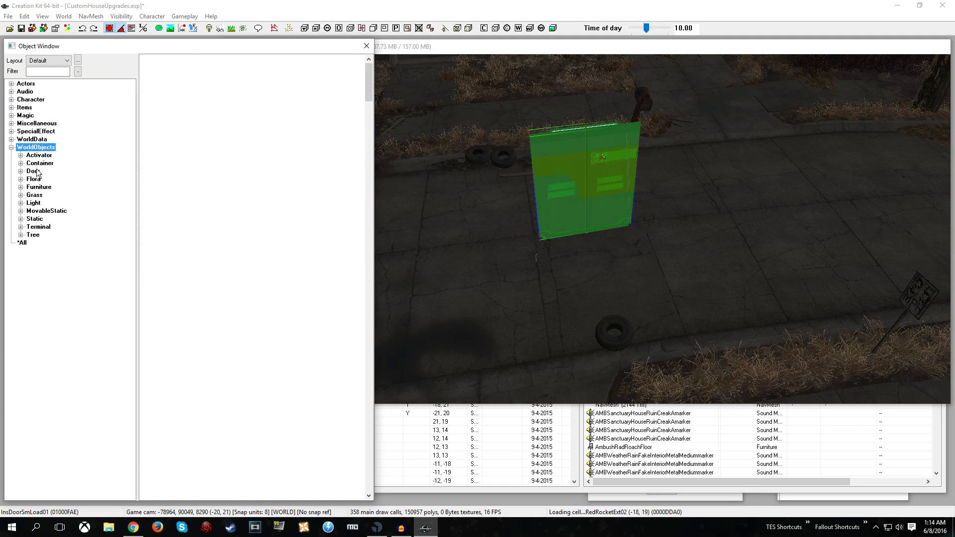
{"action": "left_click", "coordinate": [40, 71]}
{"action": "type", "text": "button"}
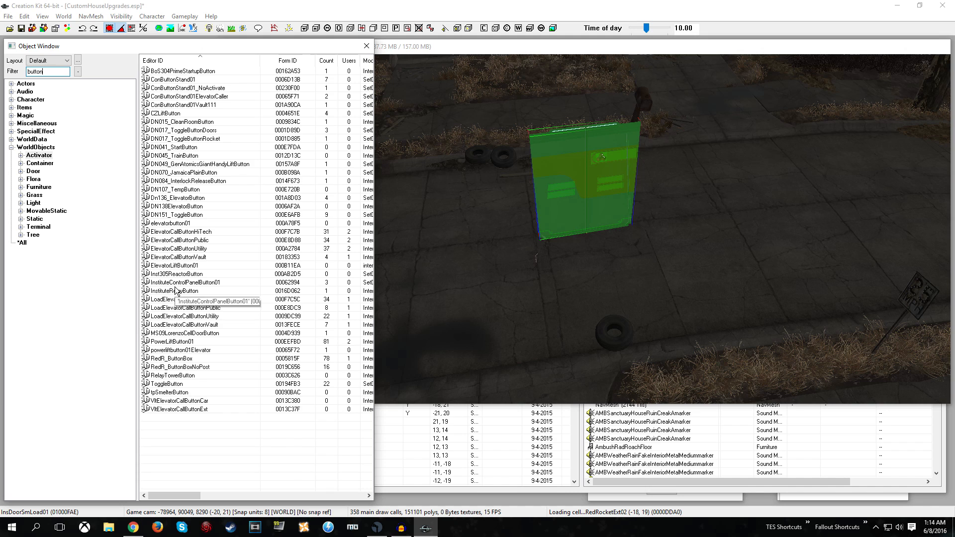
{"action": "left_click_drag", "start_coordinate": [179, 282], "coordinate": [688, 224]}
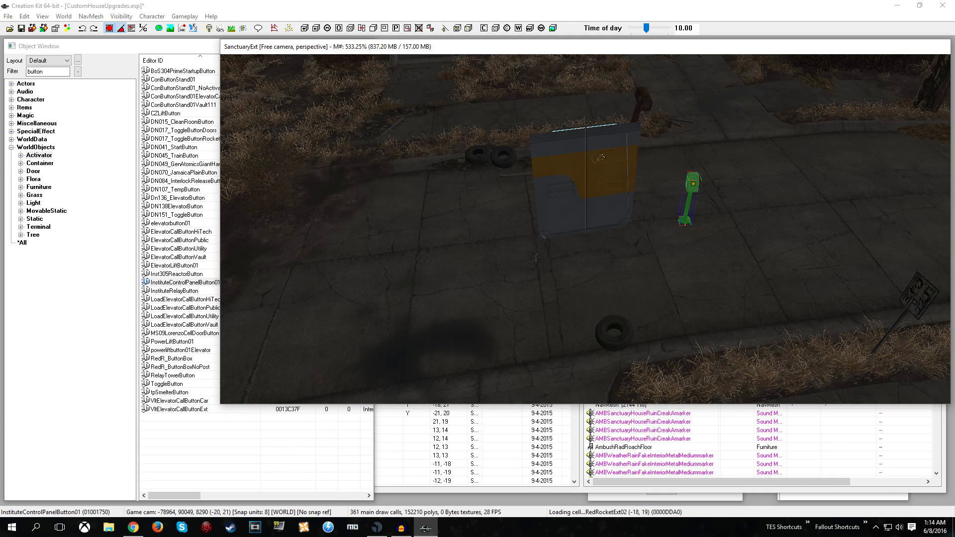
{"action": "left_click_drag", "start_coordinate": [685, 208], "coordinate": [662, 209]}
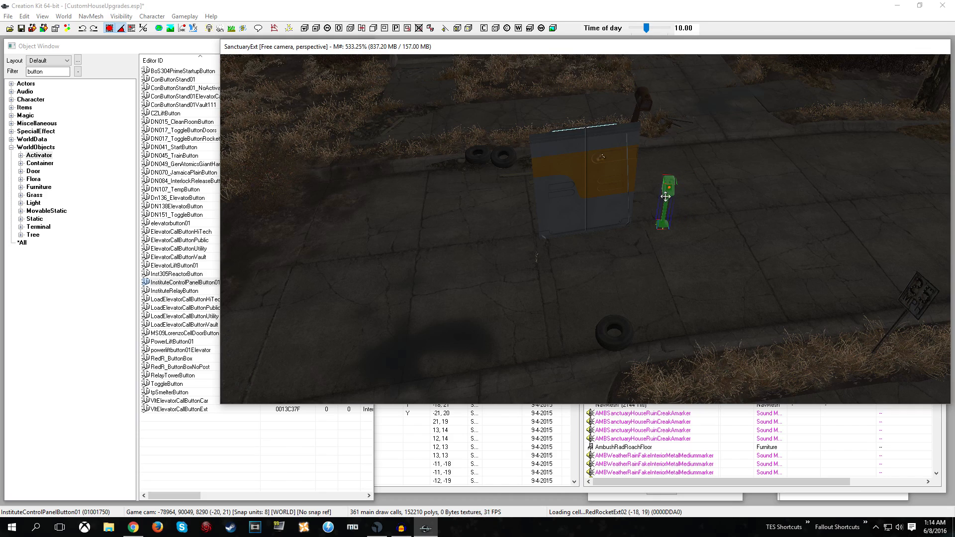
Step: Open the placed control panel button's reference settings and bring up its script list
{"action": "right_click", "coordinate": [669, 188]}
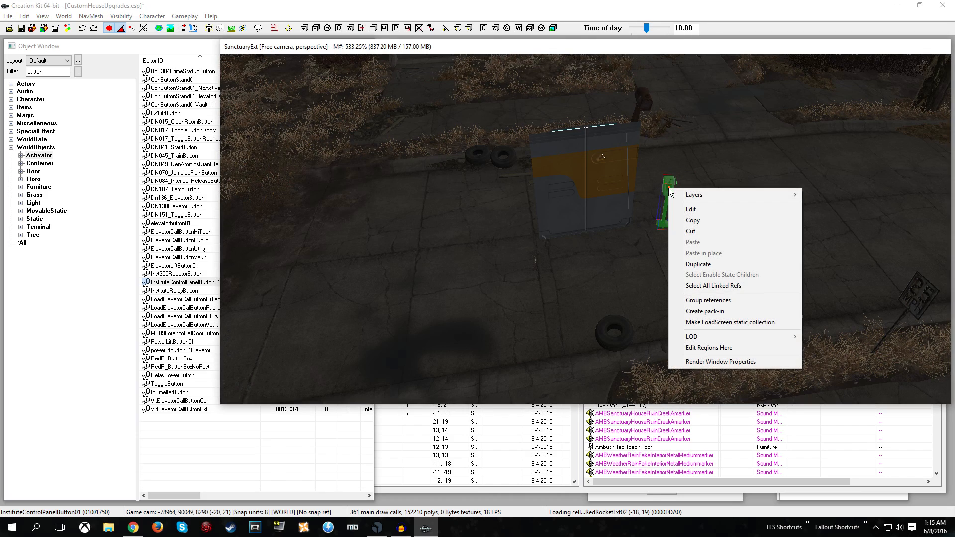
{"action": "left_click", "coordinate": [688, 206]}
{"action": "left_click", "coordinate": [565, 205]}
{"action": "left_click", "coordinate": [566, 205]}
{"action": "left_click", "coordinate": [565, 206]}
{"action": "left_click", "coordinate": [566, 205]}
{"action": "left_click", "coordinate": [565, 205]}
{"action": "left_click", "coordinate": [565, 206]}
{"action": "left_click", "coordinate": [565, 205]}
{"action": "left_click", "coordinate": [566, 206]}
{"action": "left_click", "coordinate": [566, 206]}
{"action": "left_click", "coordinate": [566, 205]}
{"action": "left_click", "coordinate": [488, 206]}
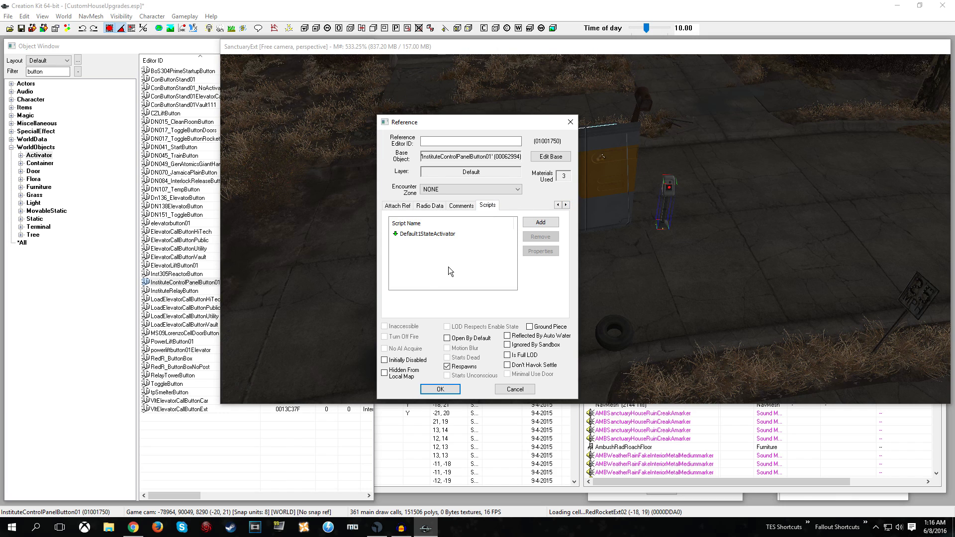
Step: Start a new script on the control panel button reference and name it _HouseUpgradeScript
{"action": "left_click", "coordinate": [539, 222]}
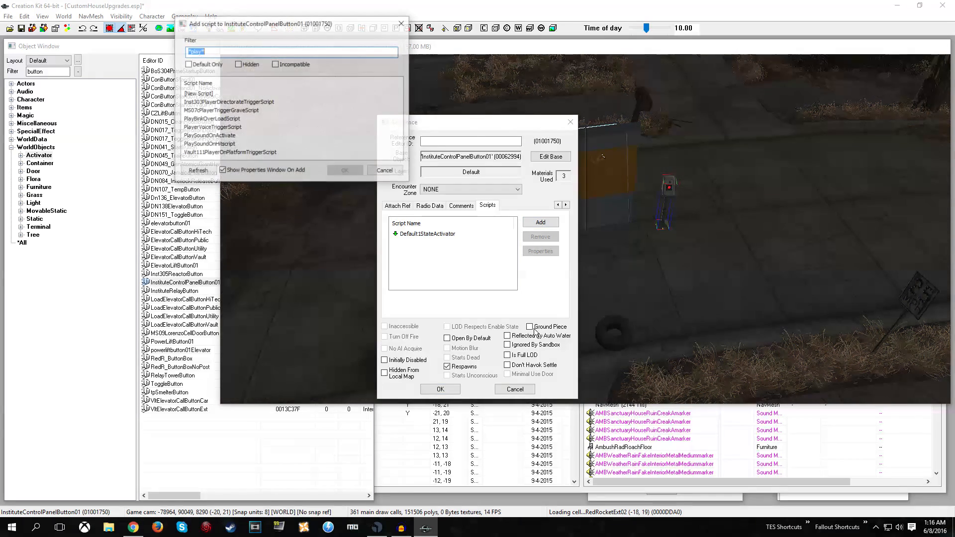
{"action": "left_click", "coordinate": [206, 94]}
{"action": "left_click", "coordinate": [345, 171]}
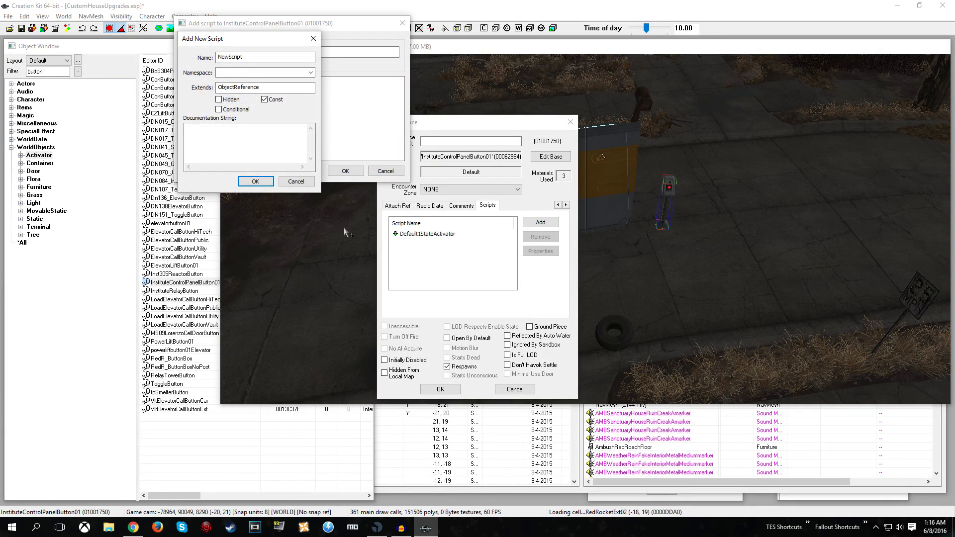
{"action": "double_click", "coordinate": [250, 58]}
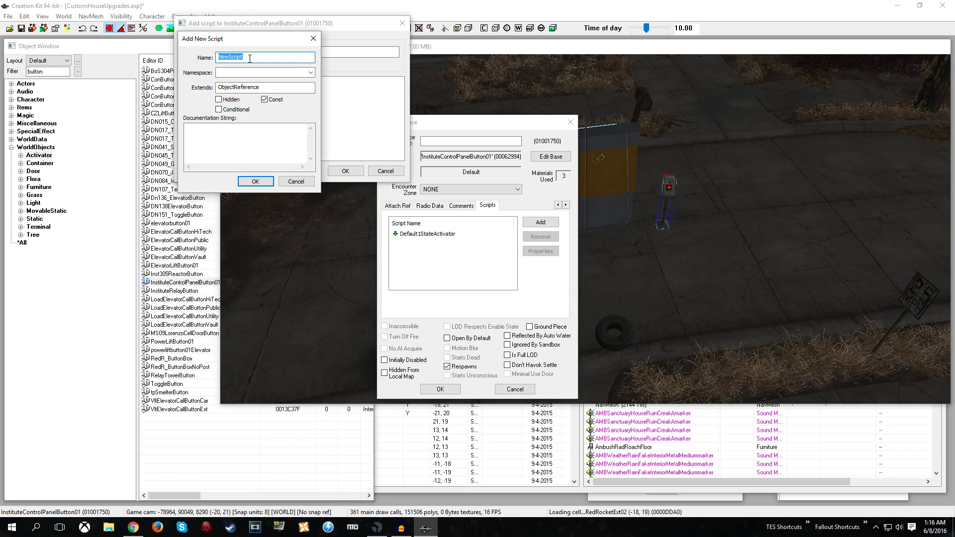
{"action": "type", "text": "J"}
{"action": "type", "text": "Upg"}
{"action": "key", "text": "BackSpace"}
{"action": "key", "text": "BackSpace"}
{"action": "key", "text": "BackSpace"}
{"action": "type", "text": "HouseUpgradeScript"}
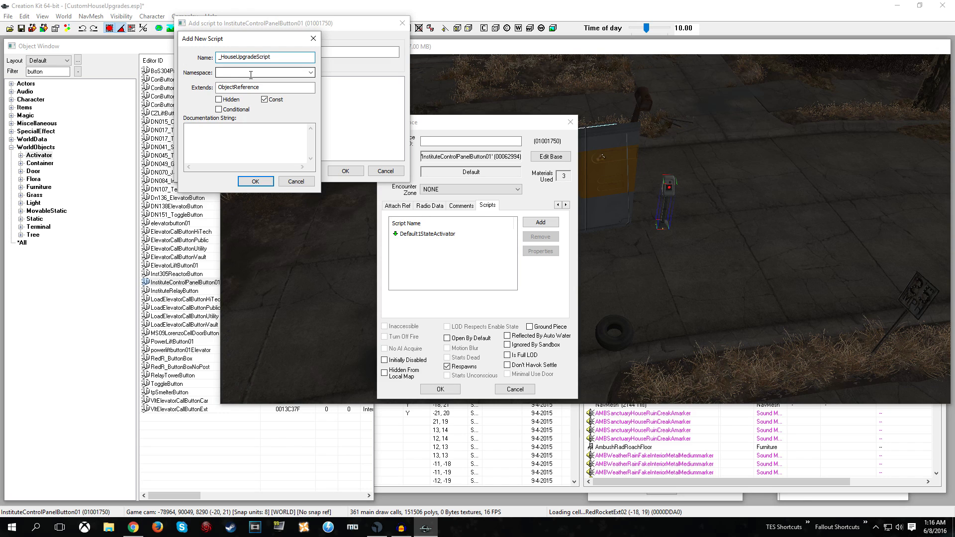
Step: Change the new script's name to _UpgradeMessageBoxScript, turn off Const, and create it without adding any properties
{"action": "left_click", "coordinate": [238, 57]}
{"action": "key", "text": "BackSpace"}
{"action": "key", "text": "BackSpace"}
{"action": "key", "text": "BackSpace"}
{"action": "key", "text": "BackSpace"}
{"action": "key", "text": "BackSpace"}
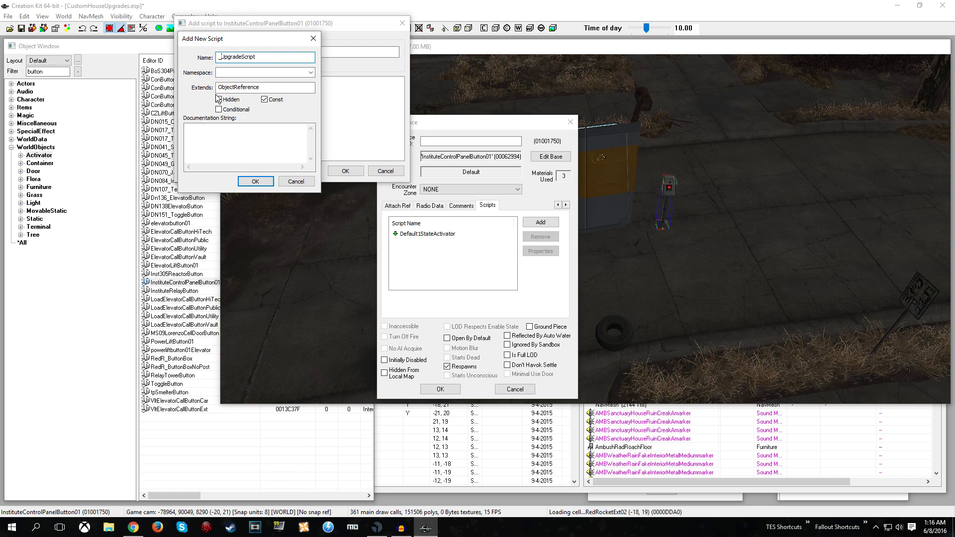
{"action": "type", "text": "MessageBox"}
{"action": "left_click", "coordinate": [264, 99]}
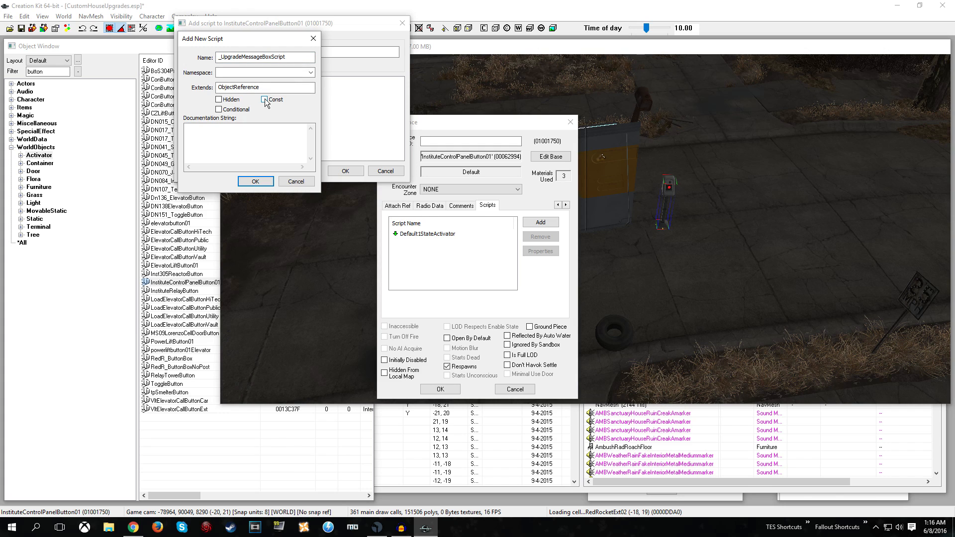
{"action": "left_click", "coordinate": [254, 181]}
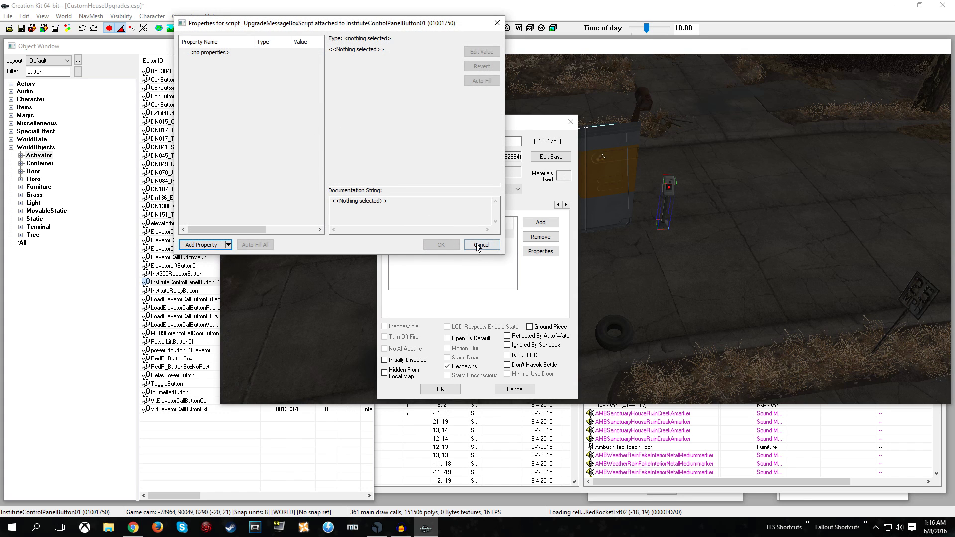
{"action": "left_click", "coordinate": [476, 245]}
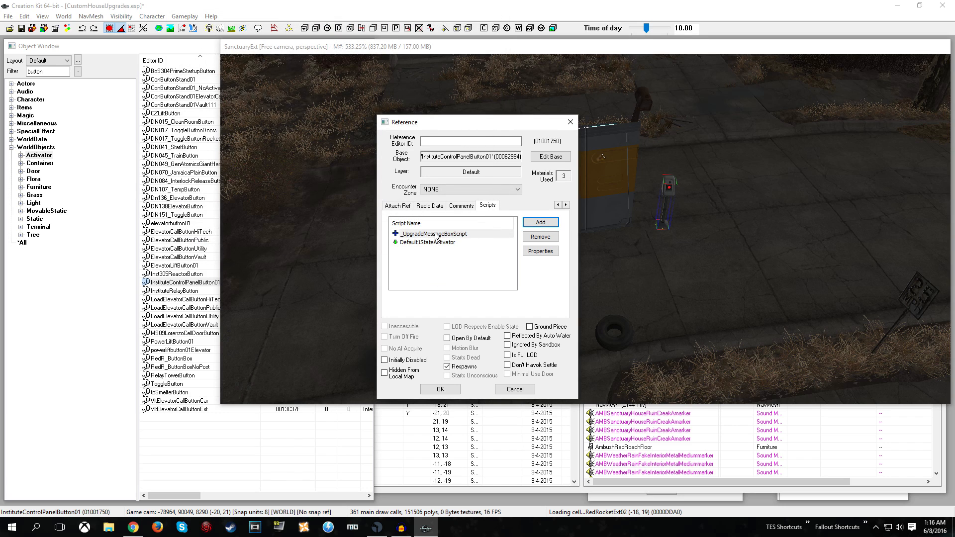
Step: Open the source of _UpgradeMessageBoxScript in an enlarged editor and paste the prepared upgrade code below the Scriptname line
{"action": "left_click", "coordinate": [419, 235]}
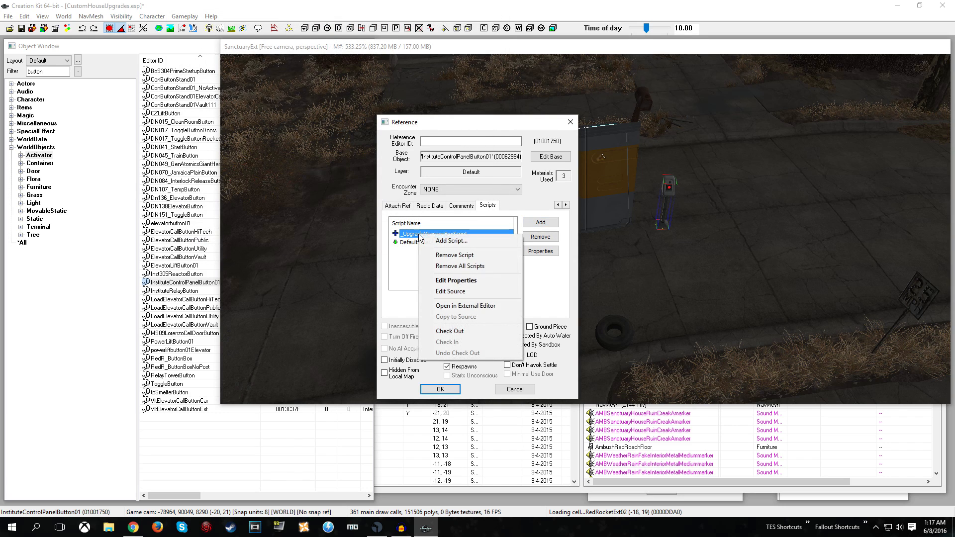
{"action": "left_click", "coordinate": [463, 291]}
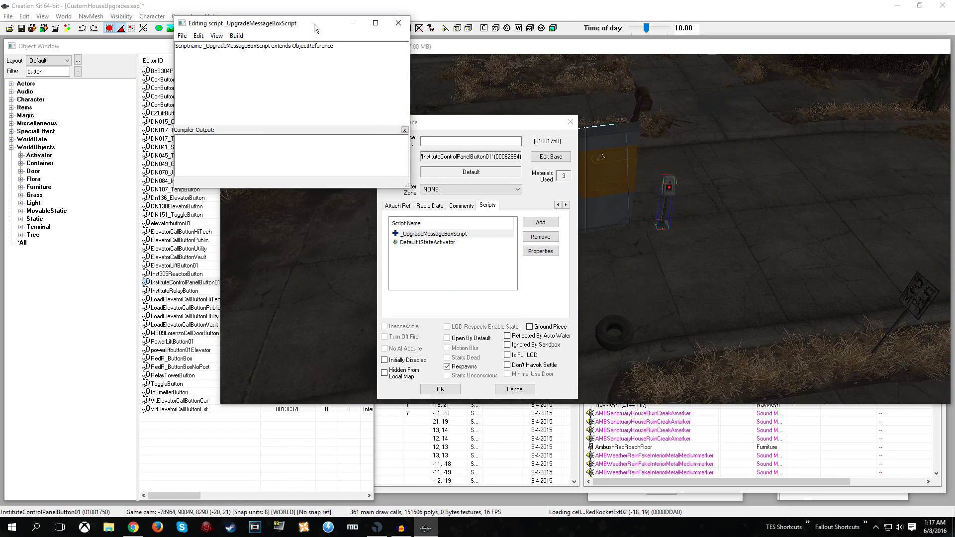
{"action": "double_click", "coordinate": [315, 23]}
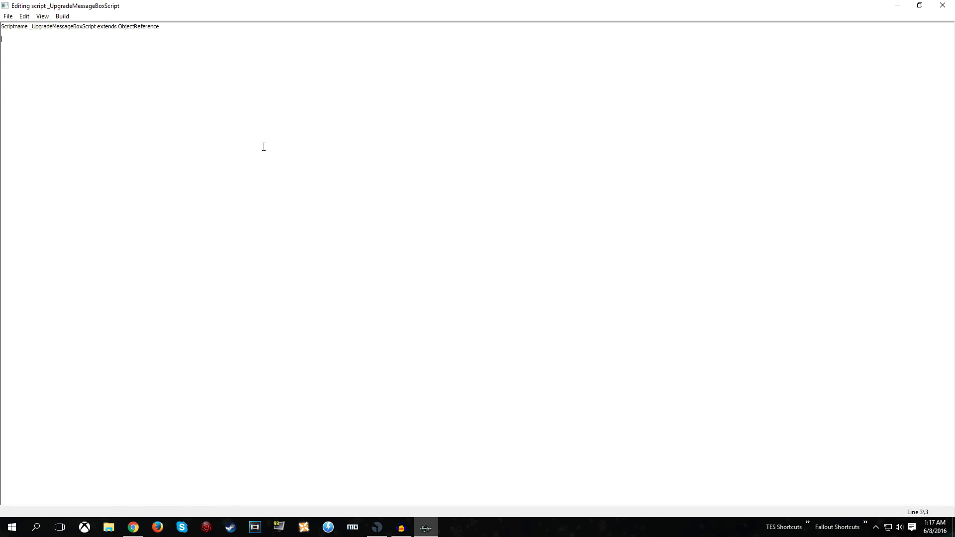
{"action": "key", "text": "ctrl+v"}
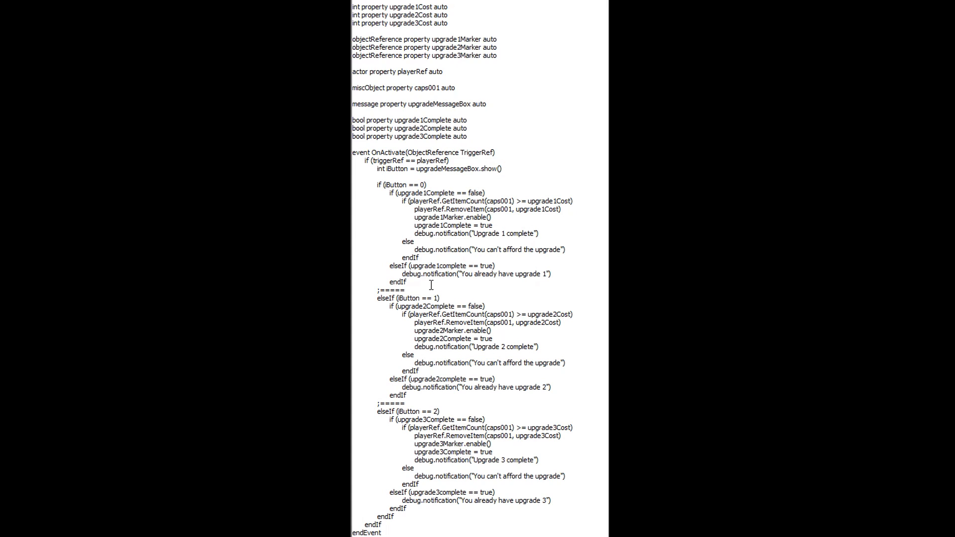
Step: Examine the script's three iButton branches that handle upgrades 1, 2 and 3
{"action": "left_click_drag", "start_coordinate": [431, 284], "coordinate": [352, 183]}
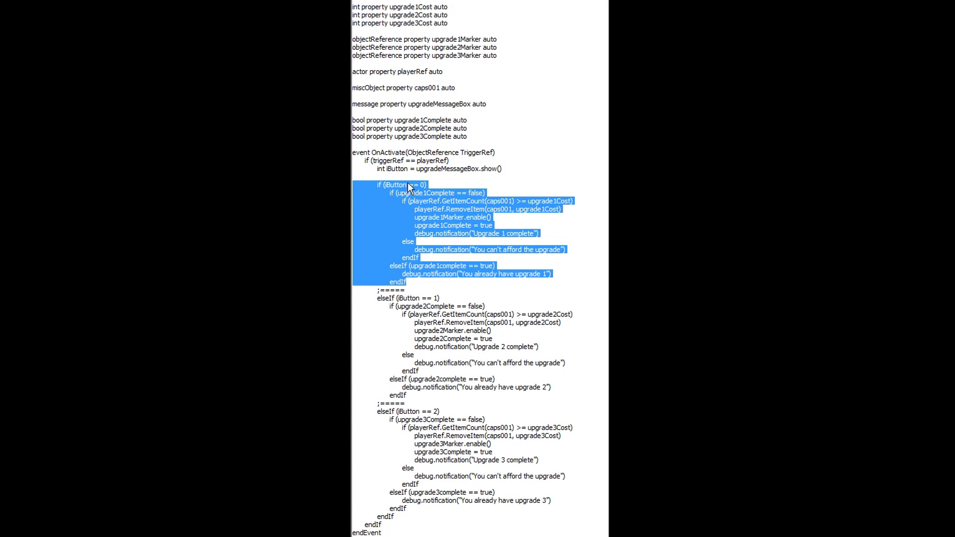
{"action": "left_click_drag", "start_coordinate": [412, 394], "coordinate": [352, 299]}
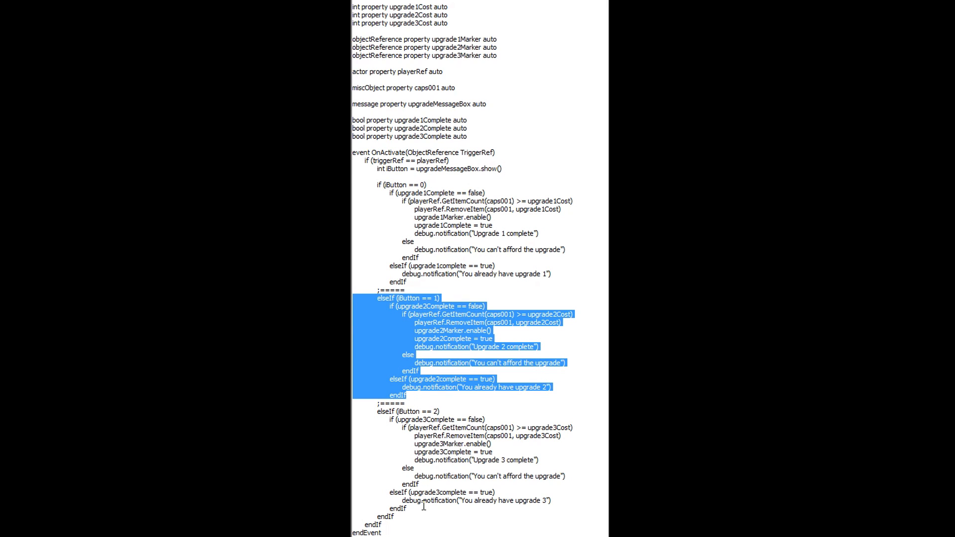
{"action": "left_click", "coordinate": [412, 516]}
{"action": "left_click_drag", "start_coordinate": [406, 517], "coordinate": [352, 415]}
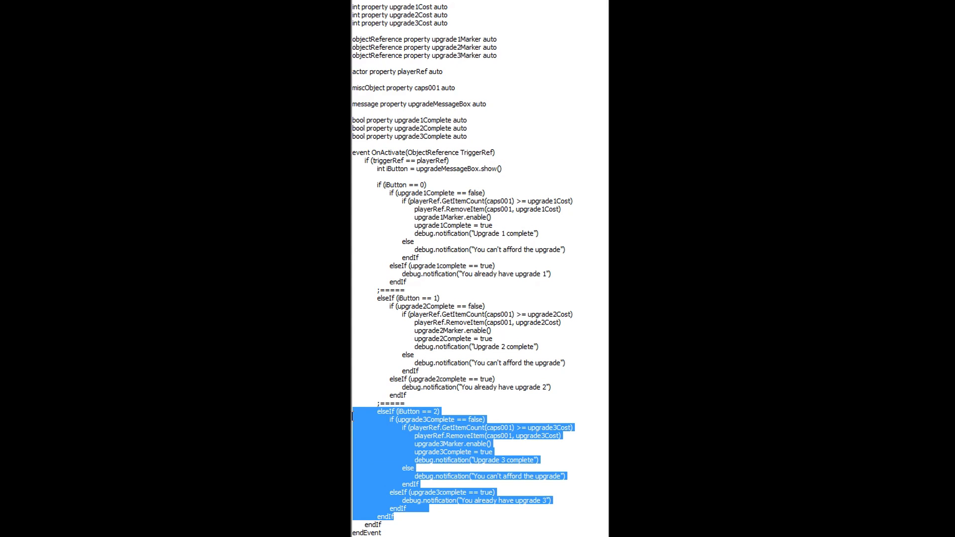
{"action": "left_click", "coordinate": [439, 287]}
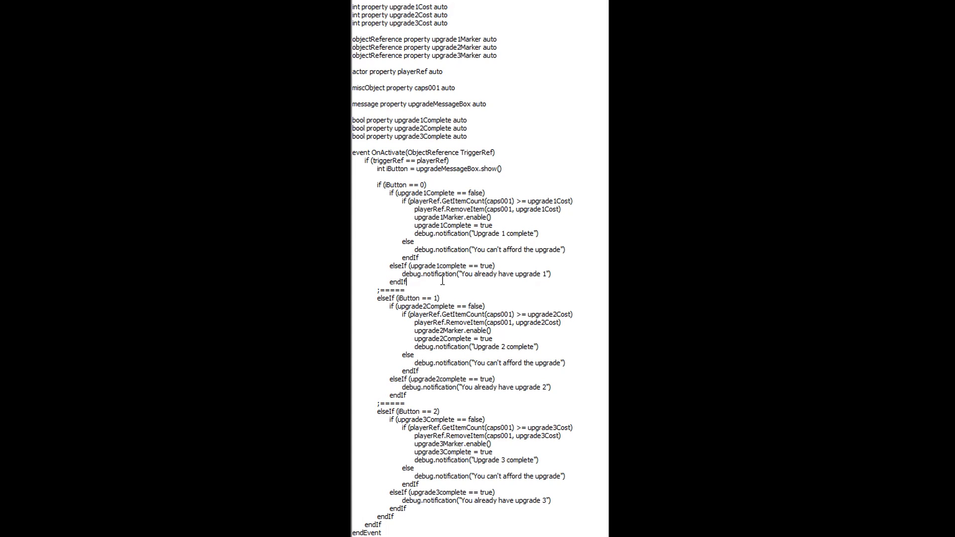
Step: Change upgrade1Marker.enable() to upgrade1Marker.disable() in the iButton == 0 branch, and save and compile the script
{"action": "left_click", "coordinate": [487, 217]}
{"action": "key", "text": "BackSpace"}
{"action": "key", "text": "BackSpace"}
{"action": "key", "text": "BackSpace"}
{"action": "key", "text": "BackSpace"}
{"action": "key", "text": "BackSpace"}
{"action": "key", "text": "BackSpace"}
{"action": "type", "text": "disable"}
{"action": "key", "text": "ctrl+s"}
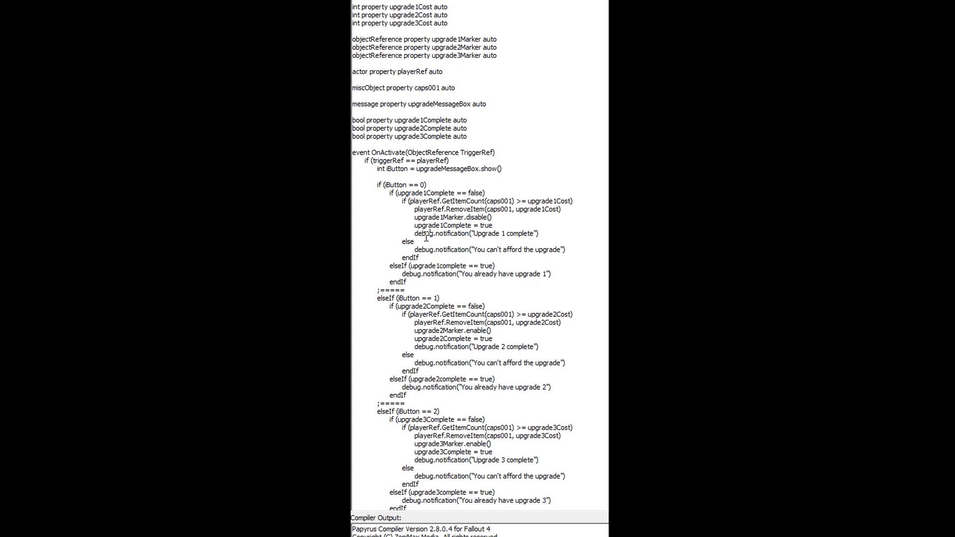
Step: Review the debug notification texts in the upgrade 1 branch and close the script editor
{"action": "left_click", "coordinate": [531, 234]}
{"action": "left_click_drag", "start_coordinate": [474, 233], "coordinate": [529, 237]}
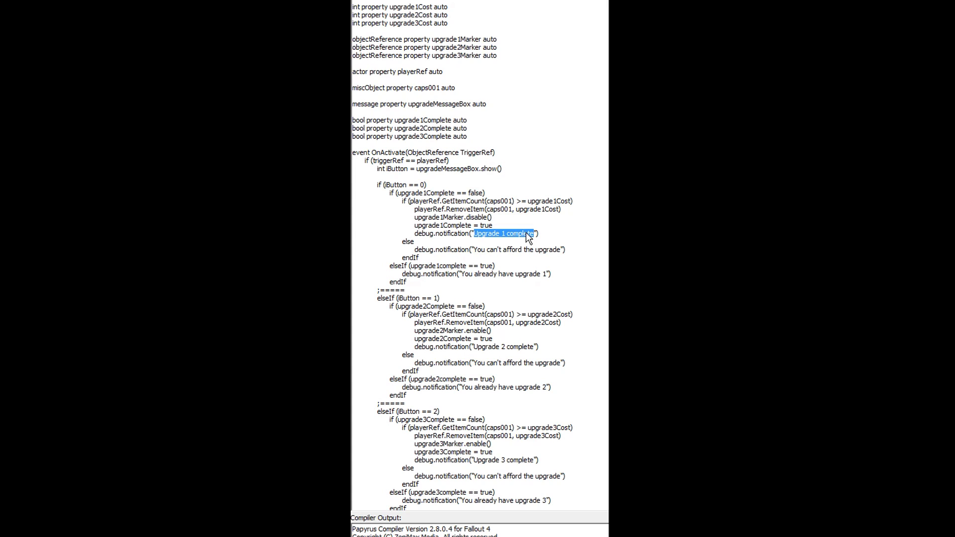
{"action": "left_click", "coordinate": [506, 275]}
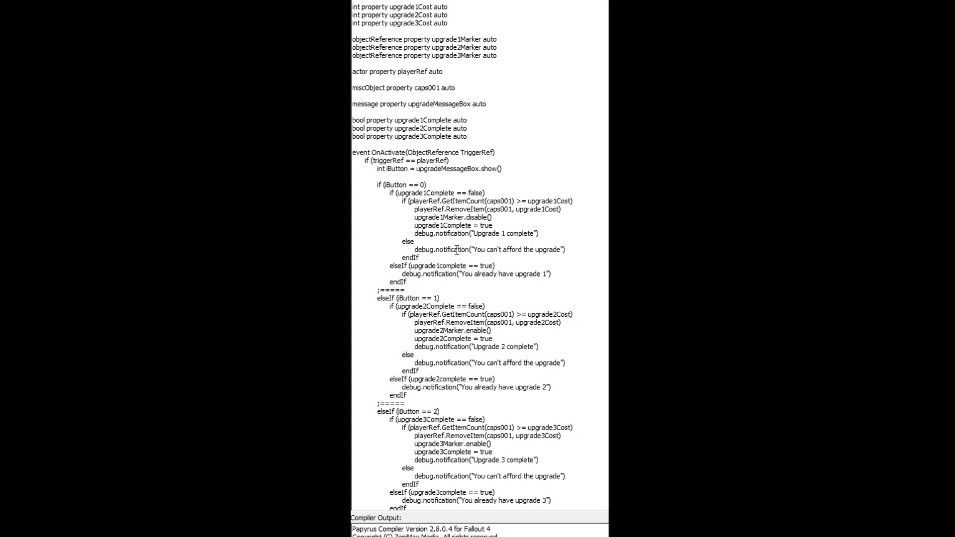
{"action": "left_click_drag", "start_coordinate": [474, 248], "coordinate": [561, 246]}
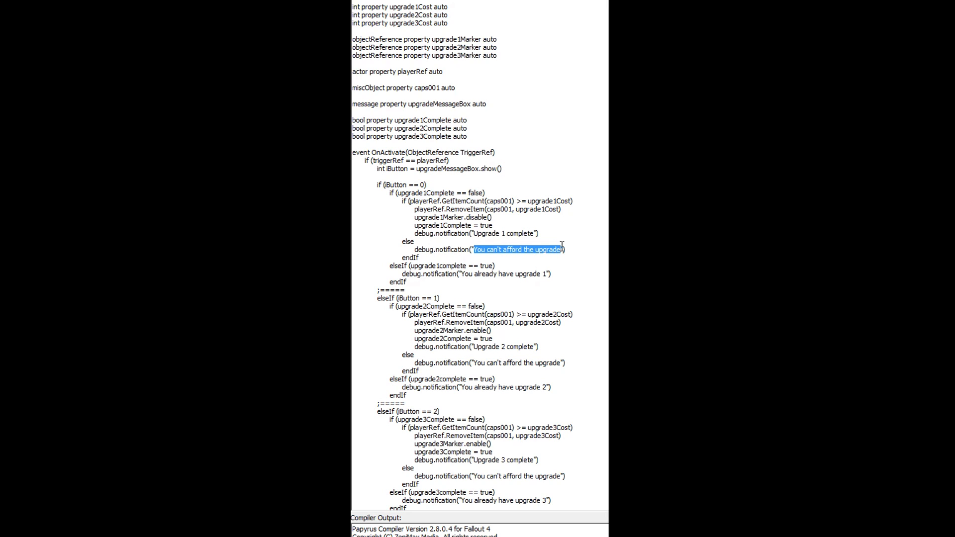
{"action": "left_click", "coordinate": [543, 274]}
{"action": "scroll", "coordinate": [540, 273], "scroll_direction": "down", "scroll_amount": 1}
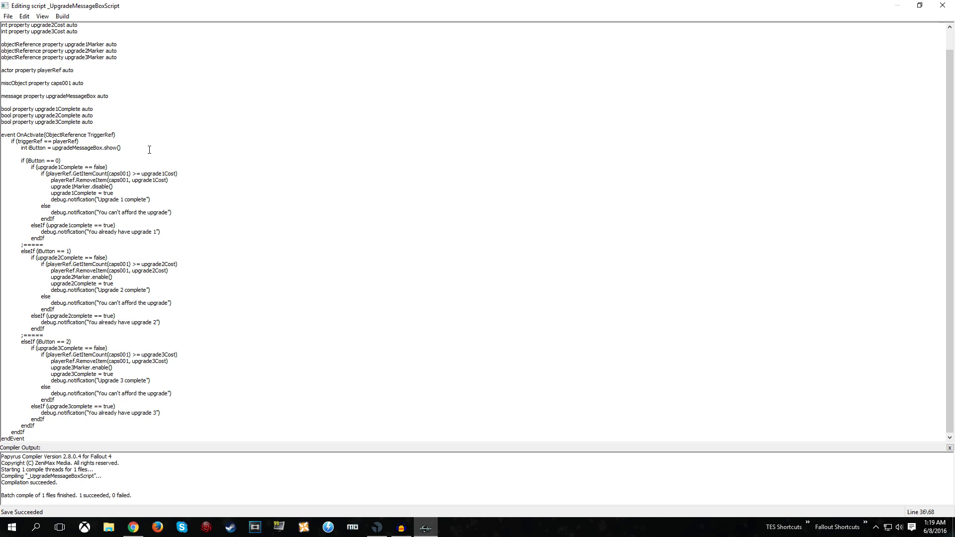
{"action": "left_click", "coordinate": [939, 4]}
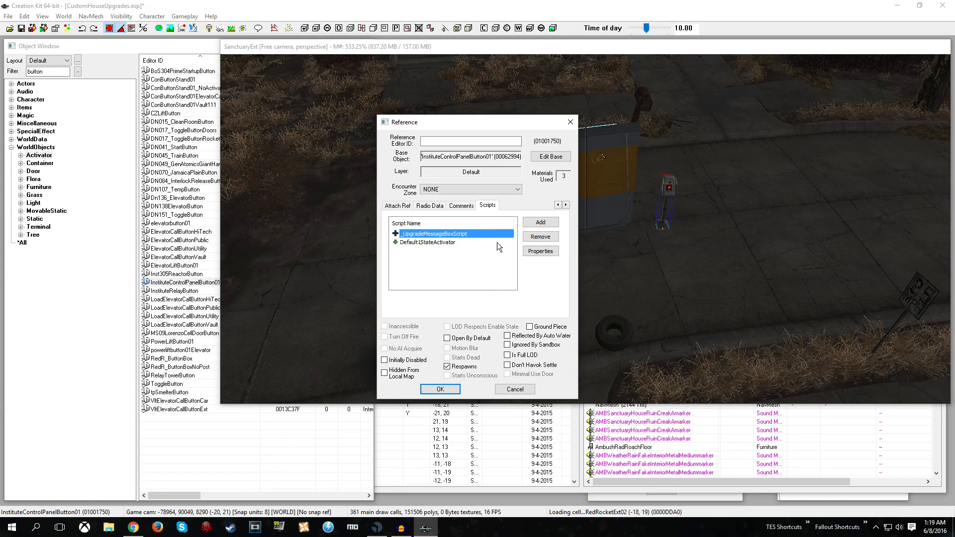
Step: Open the properties of _UpgradeMessageBoxScript and assign the Caps001 object to its Caps001 property
{"action": "left_click", "coordinate": [537, 251]}
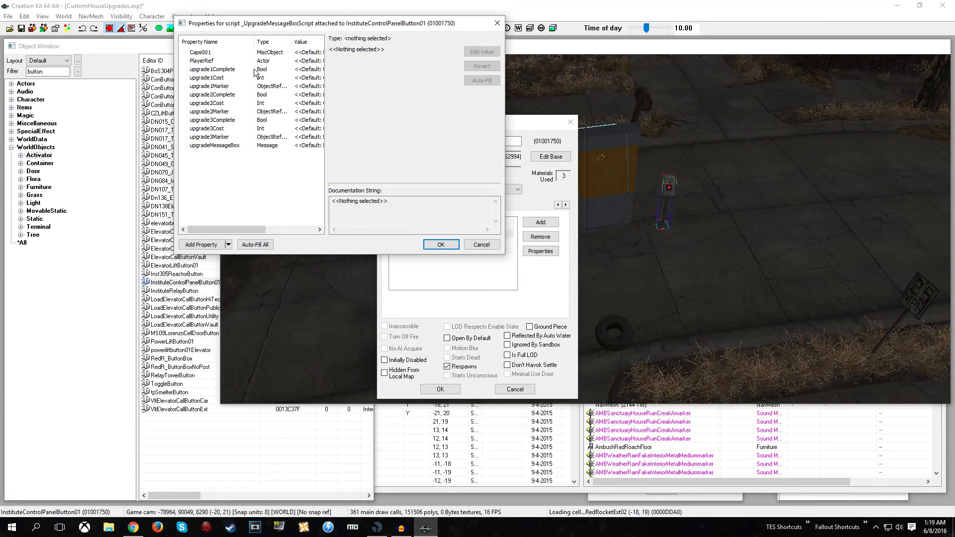
{"action": "left_click", "coordinate": [240, 52]}
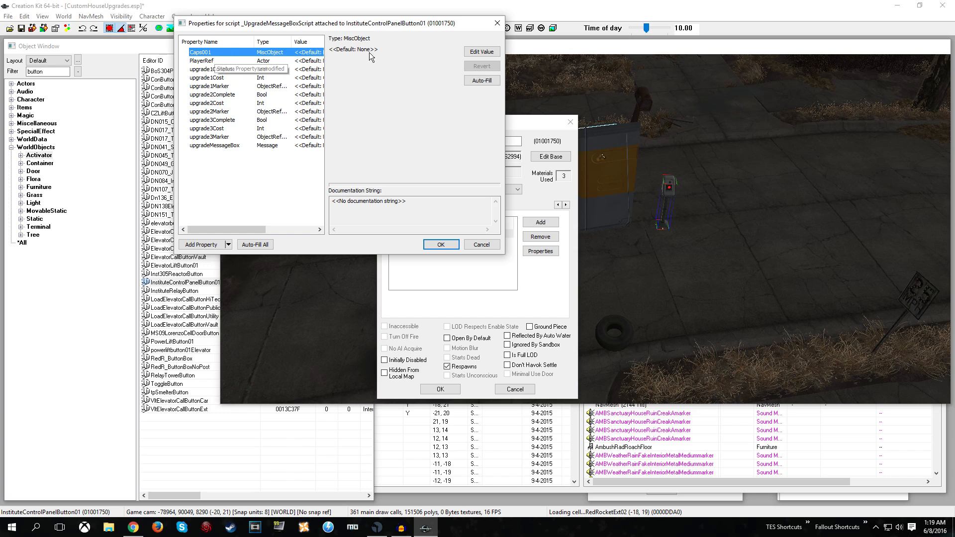
{"action": "left_click", "coordinate": [481, 52]}
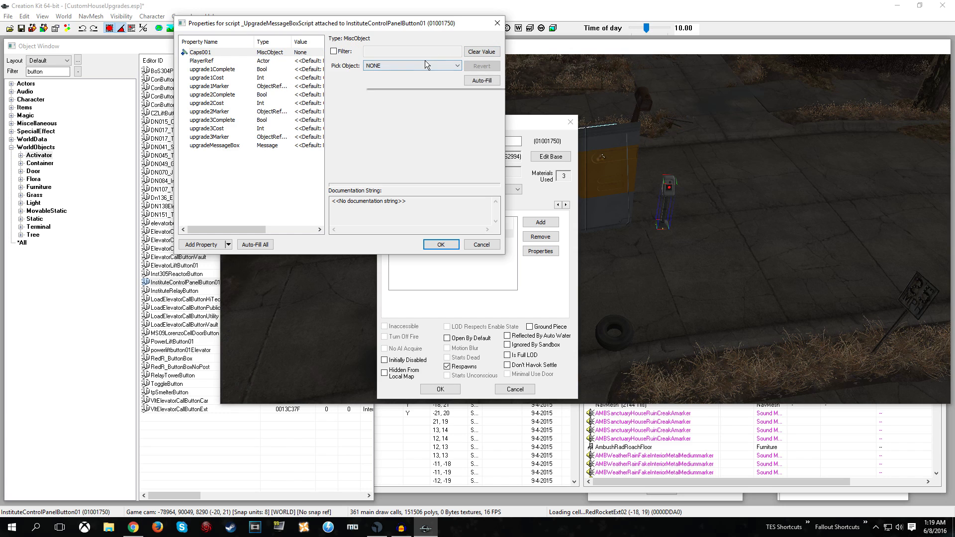
{"action": "left_click", "coordinate": [426, 65]}
{"action": "type", "text": "caps"}
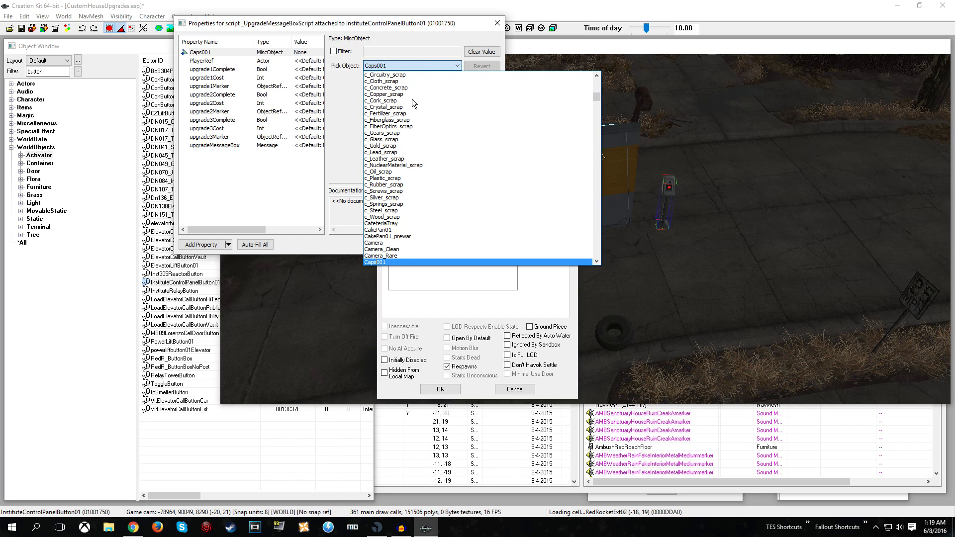
{"action": "key", "text": "Return"}
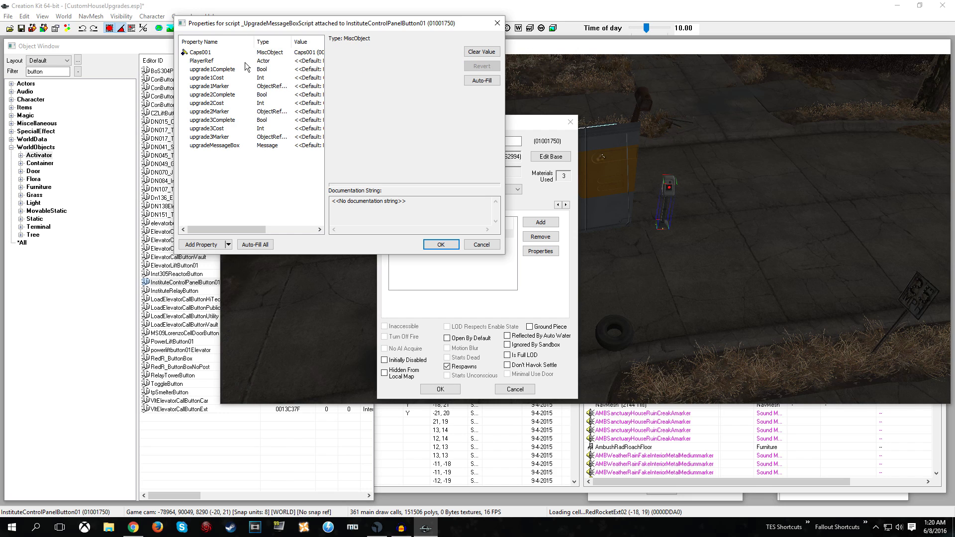
Step: Set the PlayerRef property to the PlayerRef reference, using (any) as the cell
{"action": "left_click", "coordinate": [248, 61]}
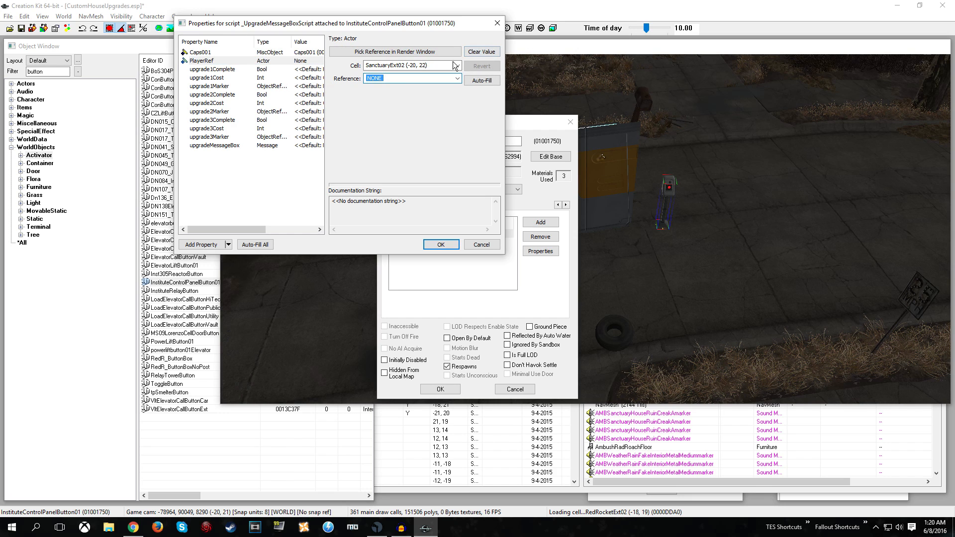
{"action": "left_click", "coordinate": [457, 78]}
{"action": "left_click", "coordinate": [457, 65]}
{"action": "left_click", "coordinate": [457, 65]}
{"action": "left_click_drag", "start_coordinate": [457, 222], "coordinate": [463, 78]}
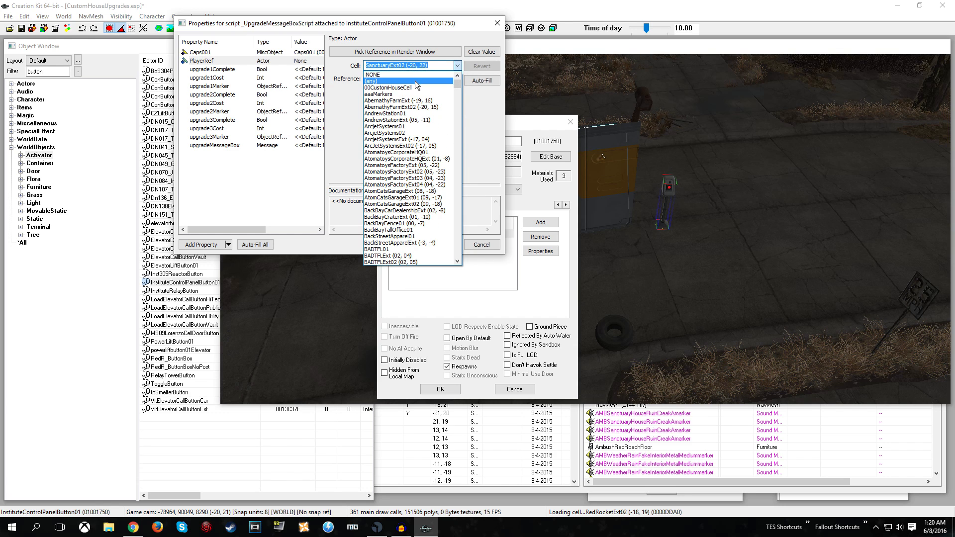
{"action": "left_click", "coordinate": [417, 81]}
{"action": "left_click", "coordinate": [457, 79]}
{"action": "left_click", "coordinate": [436, 94]}
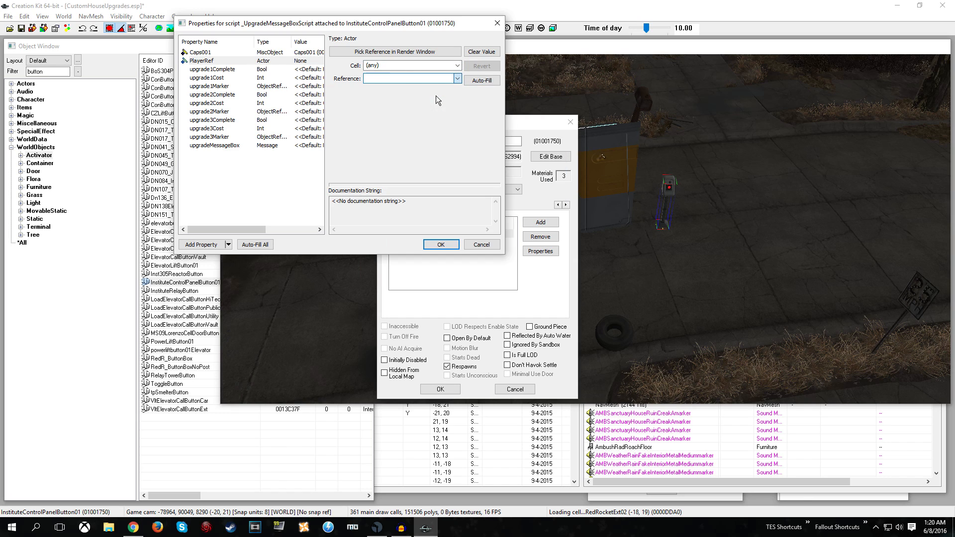
Step: Set the upgrade1Cost property to 300
{"action": "left_click", "coordinate": [235, 71]}
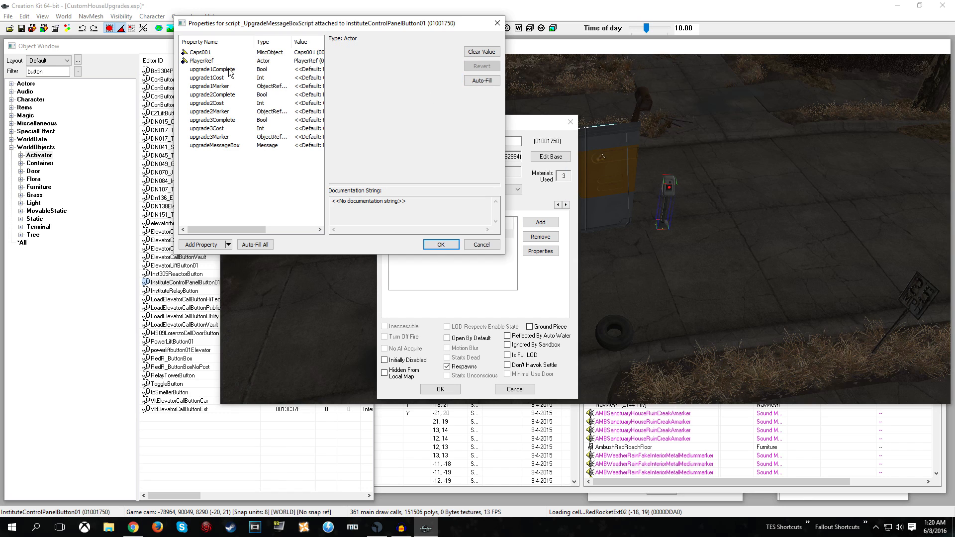
{"action": "left_click", "coordinate": [219, 79]}
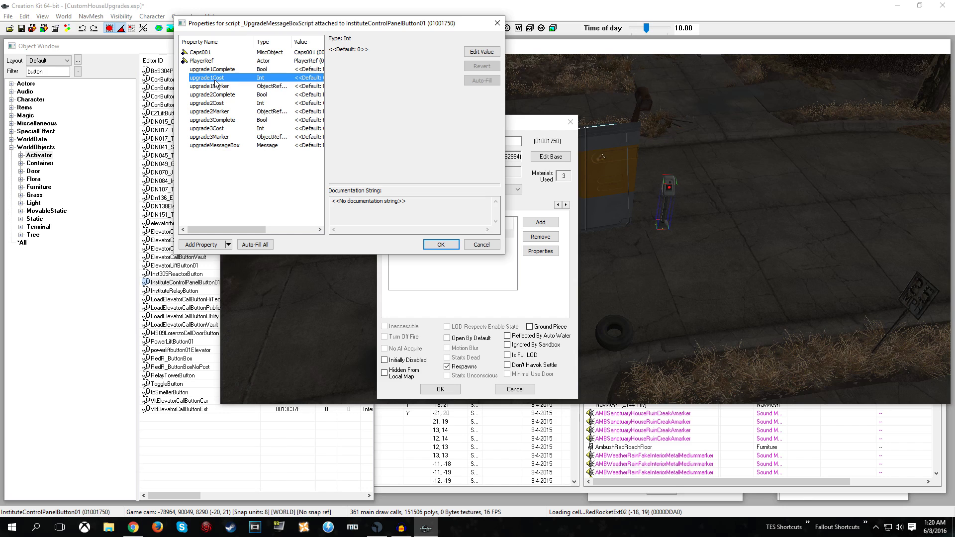
{"action": "left_click", "coordinate": [470, 52]}
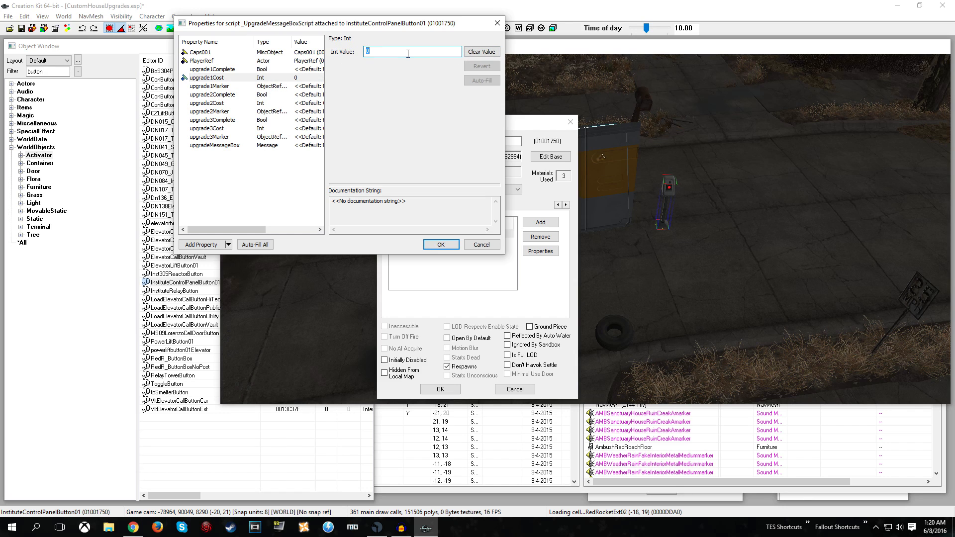
{"action": "type", "text": "300"}
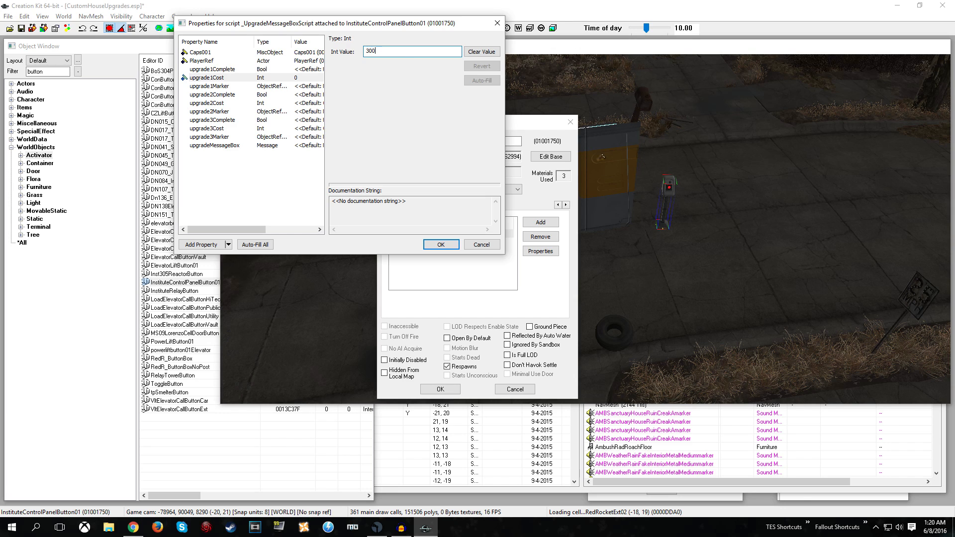
{"action": "left_click", "coordinate": [238, 87]}
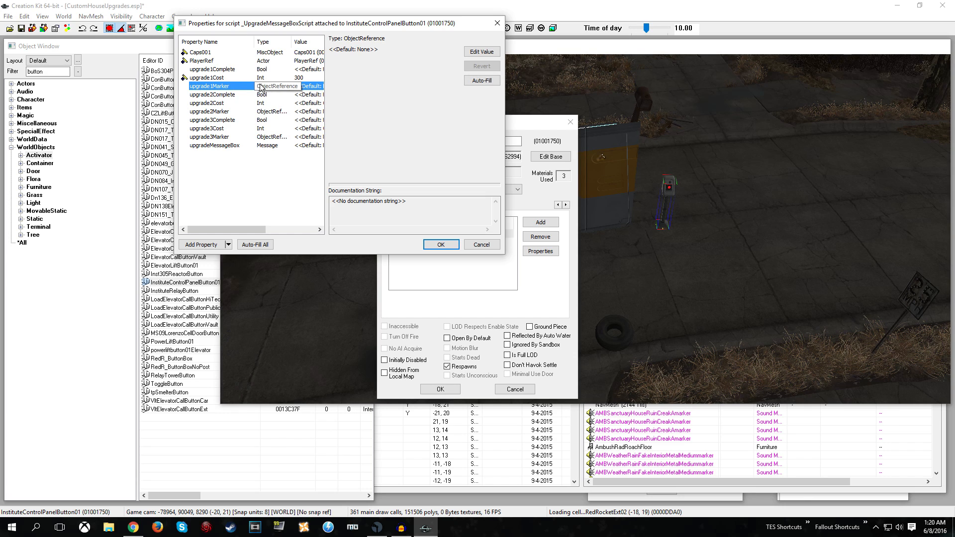
Step: Set the upgrade1Marker property to the 00Upgrade1Marker reference in the 00CustomHouseCell cell
{"action": "left_click", "coordinate": [482, 52]}
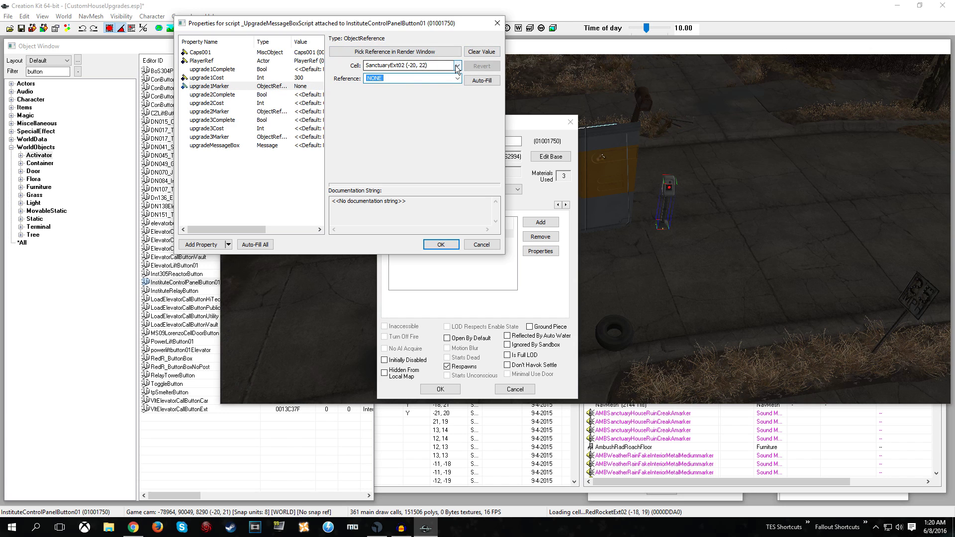
{"action": "left_click", "coordinate": [457, 66]}
{"action": "left_click_drag", "start_coordinate": [459, 219], "coordinate": [456, 80]}
{"action": "left_click", "coordinate": [419, 88]}
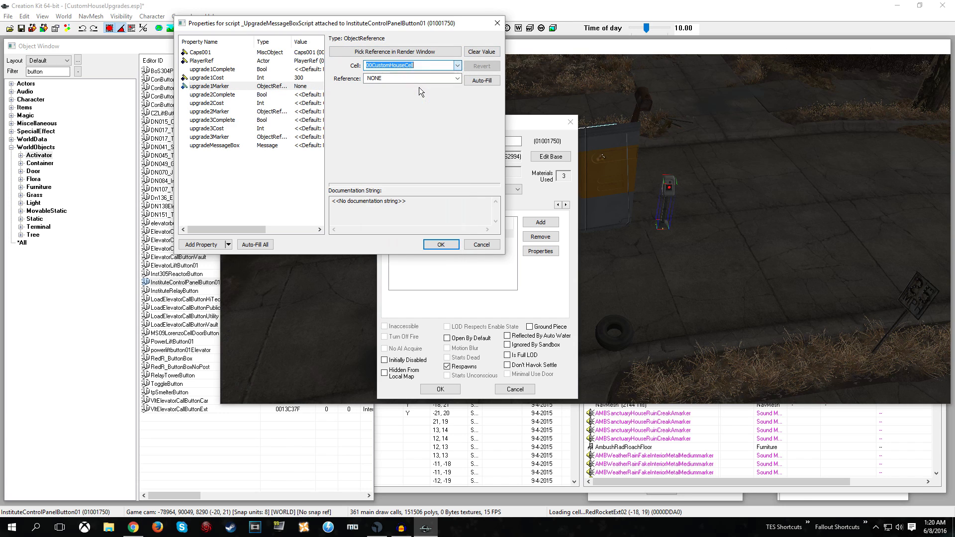
{"action": "left_click", "coordinate": [457, 79]}
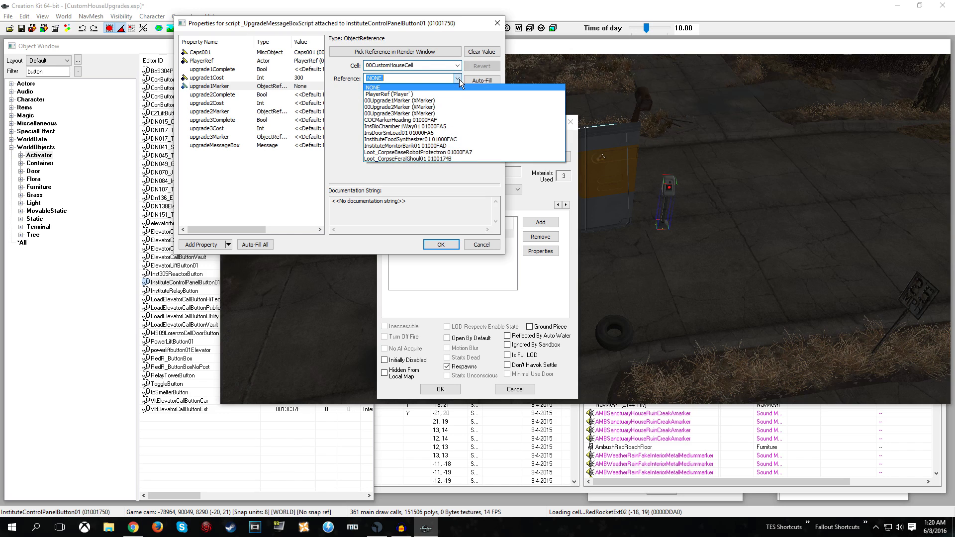
{"action": "left_click", "coordinate": [382, 101]}
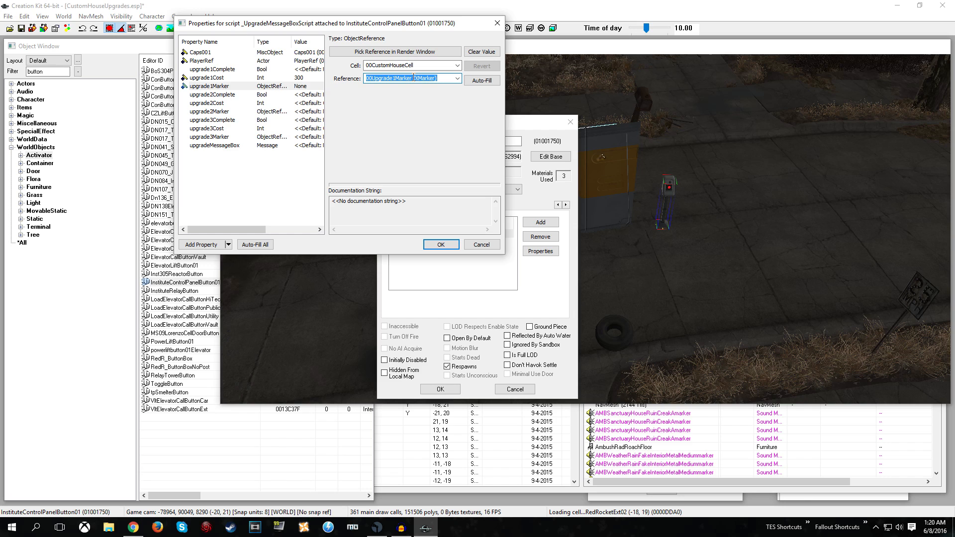
Step: Set the upgrade2Cost property to 400 and upgrade2Marker to the 00Upgrade2Marker reference in the 00CustomHouseCell cell
{"action": "left_click", "coordinate": [213, 102]}
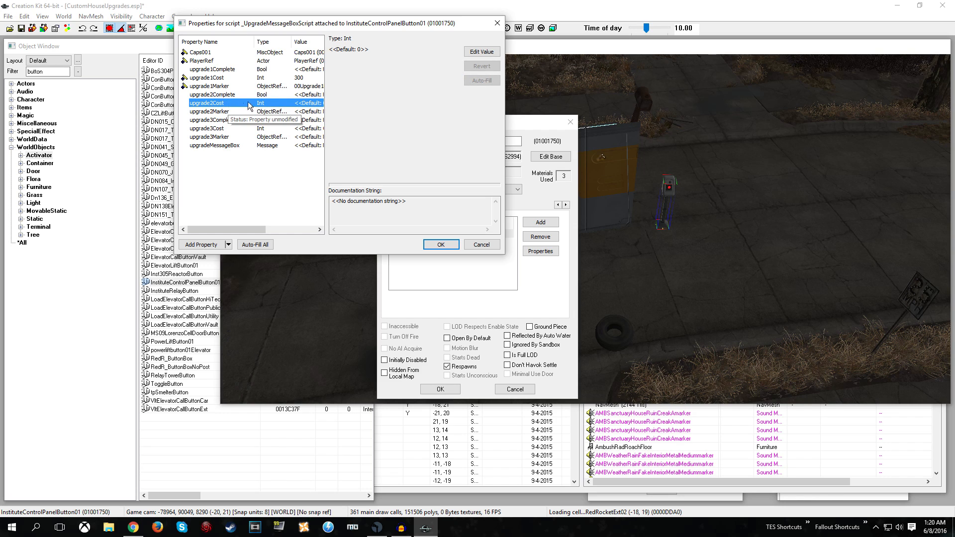
{"action": "left_click", "coordinate": [468, 52]}
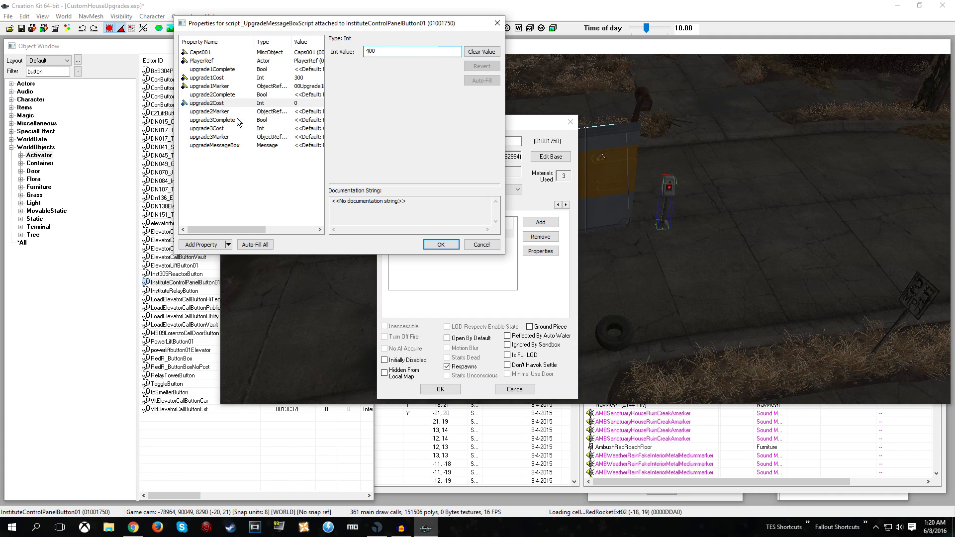
{"action": "left_click", "coordinate": [223, 111]}
{"action": "left_click", "coordinate": [467, 52]}
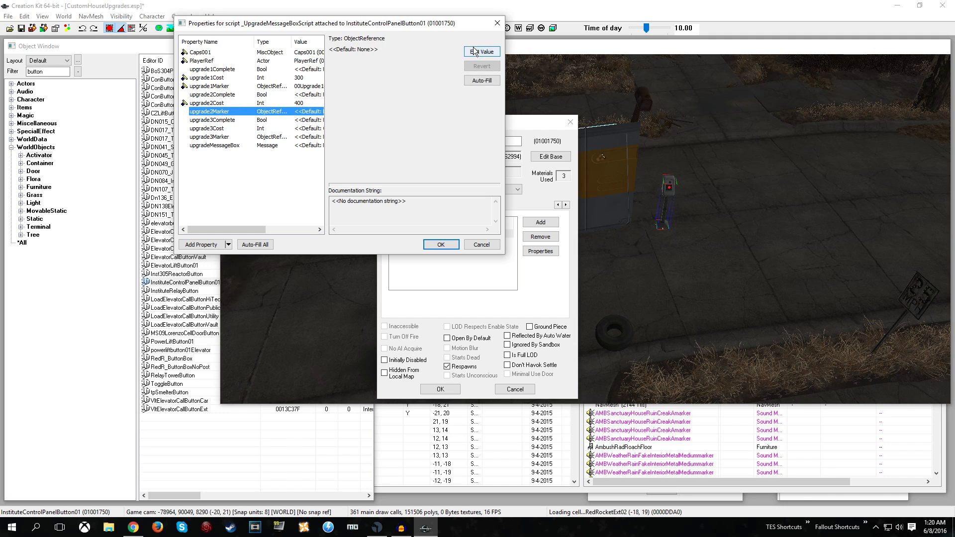
{"action": "left_click", "coordinate": [457, 67]}
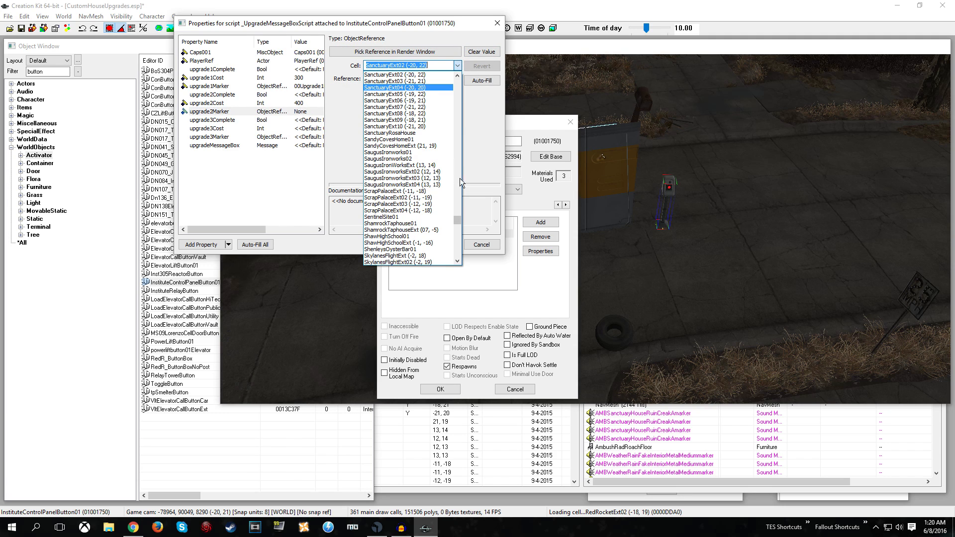
{"action": "left_click_drag", "start_coordinate": [460, 222], "coordinate": [466, 77]}
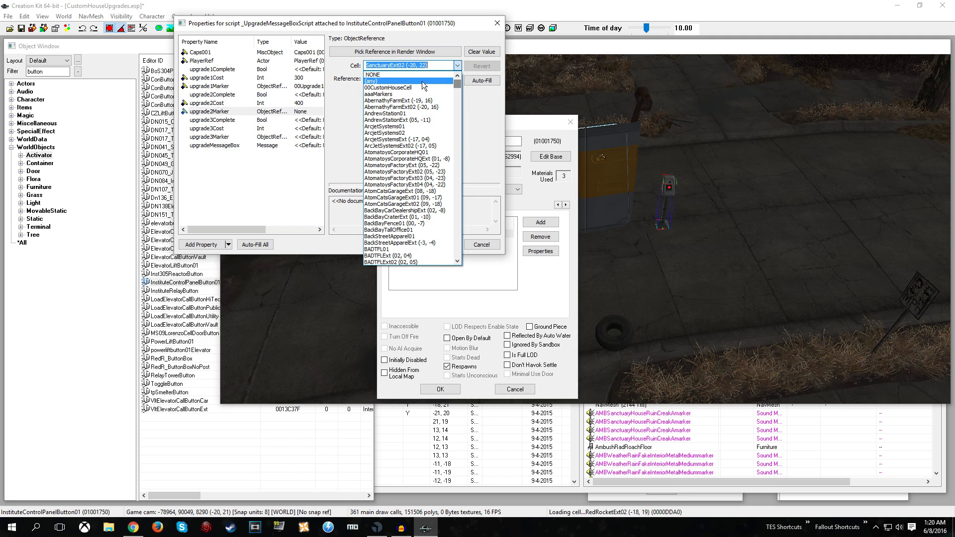
{"action": "left_click", "coordinate": [419, 88]}
{"action": "left_click", "coordinate": [453, 79]}
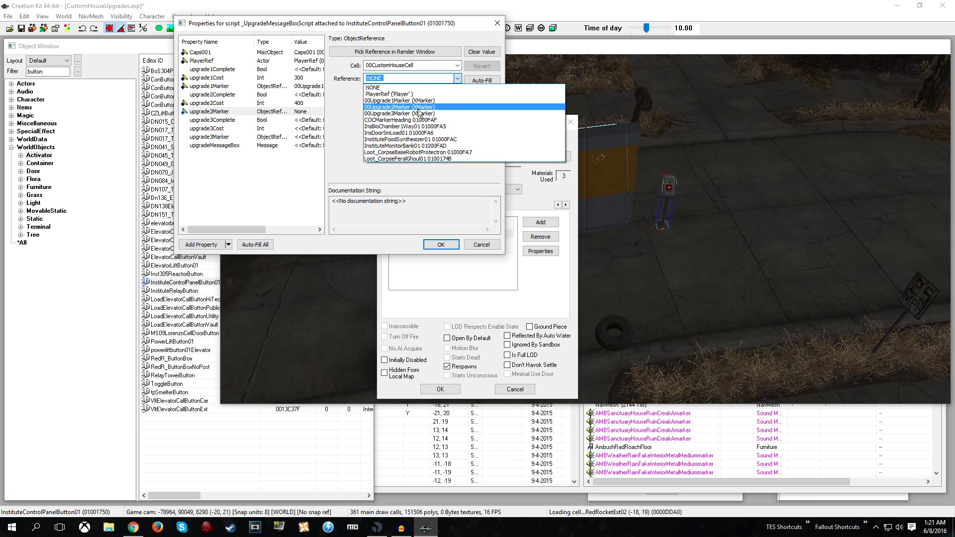
{"action": "left_click", "coordinate": [421, 115]}
Step: Set the upgrade3Cost property to 500
{"action": "left_click", "coordinate": [233, 121]}
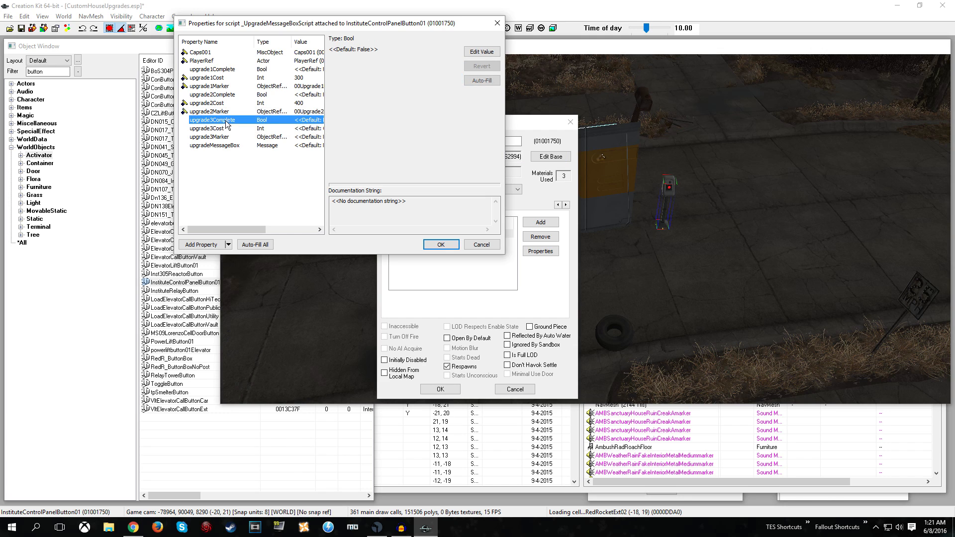
{"action": "left_click", "coordinate": [217, 129]}
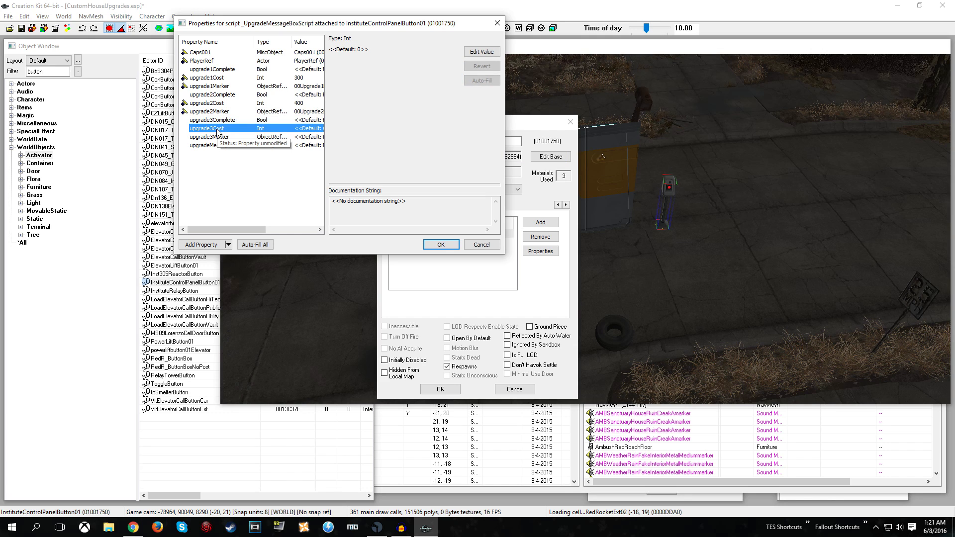
{"action": "left_click", "coordinate": [469, 52]}
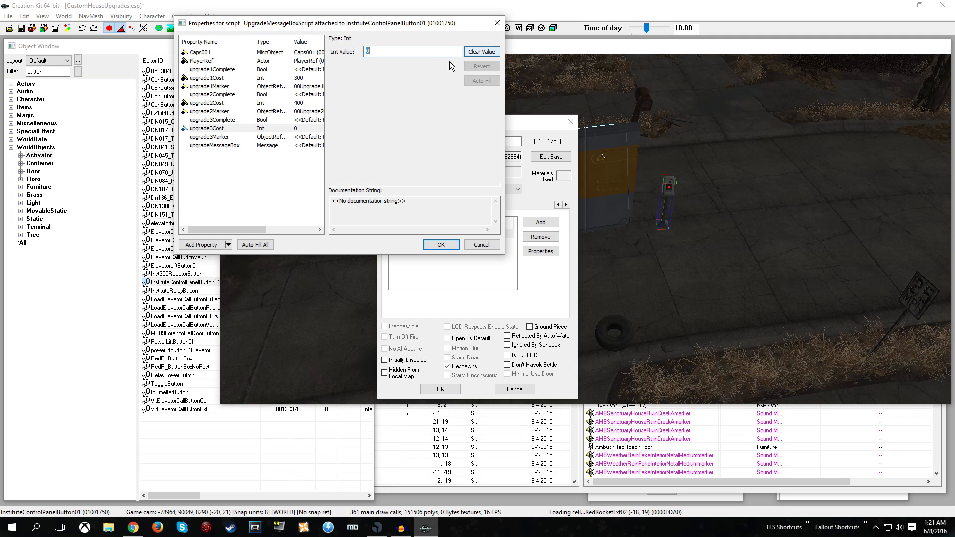
{"action": "type", "text": "500"}
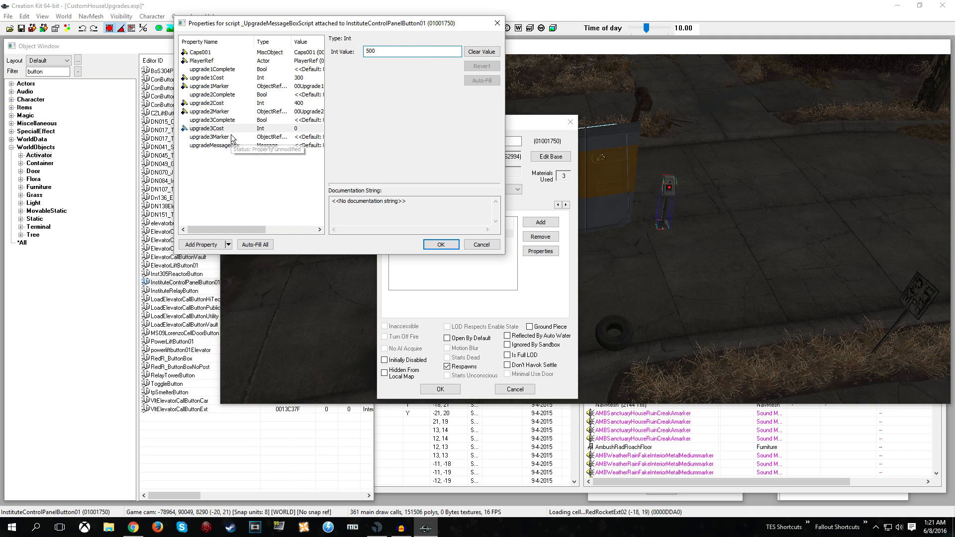
Step: Set the upgrade3Marker property to the 00Upgrade3Marker reference in the 00CustomHouseCell cell
{"action": "left_click", "coordinate": [235, 136]}
{"action": "left_click", "coordinate": [477, 52]}
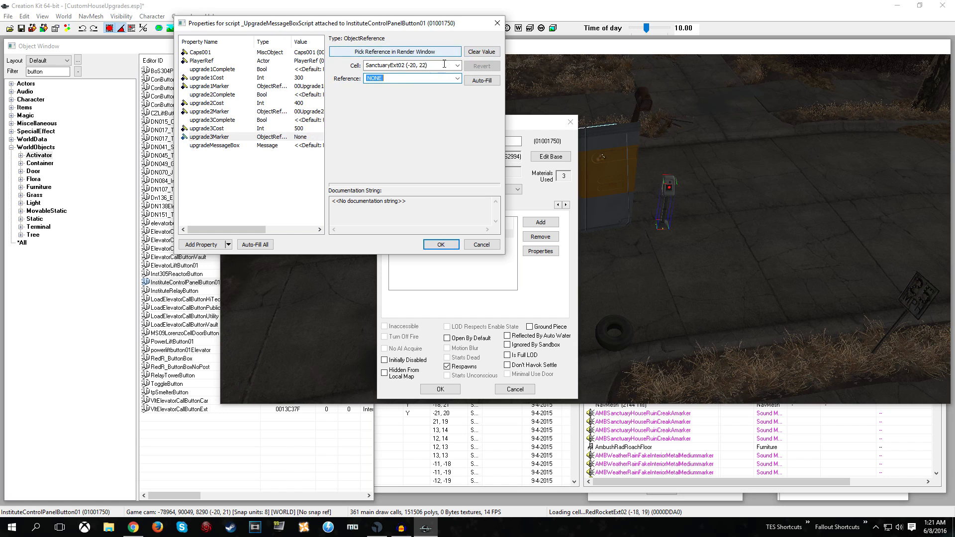
{"action": "left_click", "coordinate": [457, 66]}
{"action": "scroll", "coordinate": [417, 99], "scroll_direction": "up", "scroll_amount": 15}
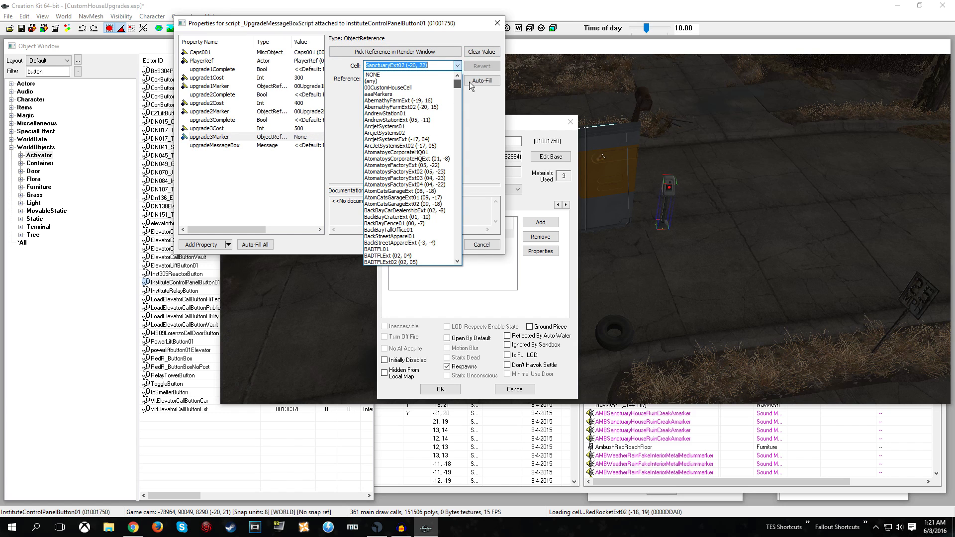
{"action": "left_click", "coordinate": [416, 87]}
{"action": "left_click", "coordinate": [432, 79]}
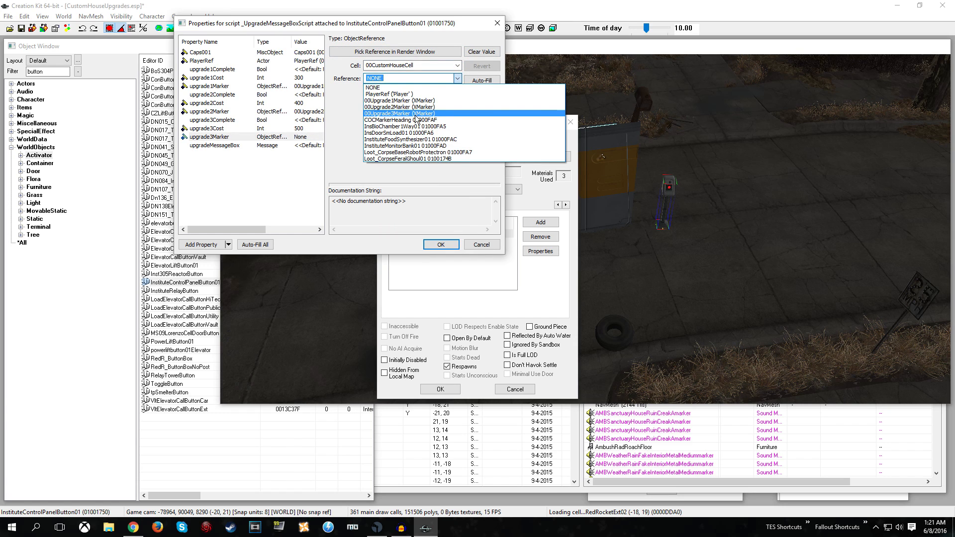
{"action": "left_click", "coordinate": [365, 116]}
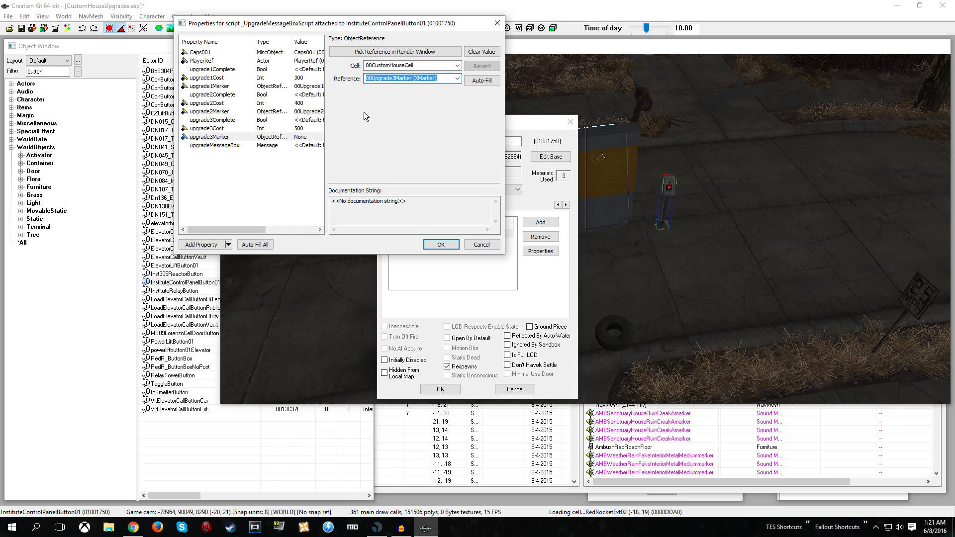
Step: Assign the 00UpgradeMessageBox message to the upgradeMessageBox property
{"action": "left_click", "coordinate": [222, 147]}
{"action": "left_click", "coordinate": [478, 52]}
{"action": "left_click", "coordinate": [458, 64]}
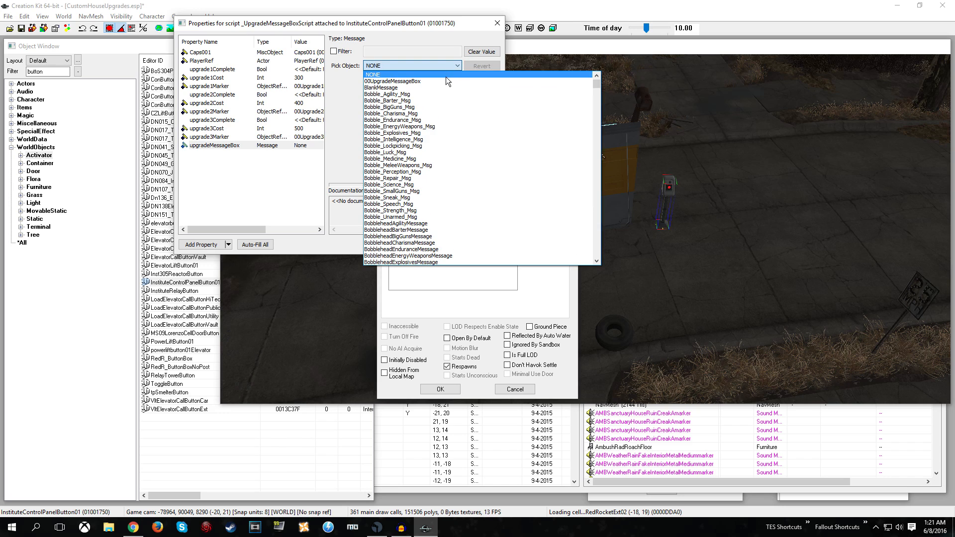
{"action": "left_click", "coordinate": [444, 77]}
Step: Accept the script properties and the button's reference settings, and save the CustomHouseUpgrades.esp plugin
{"action": "left_click", "coordinate": [440, 244]}
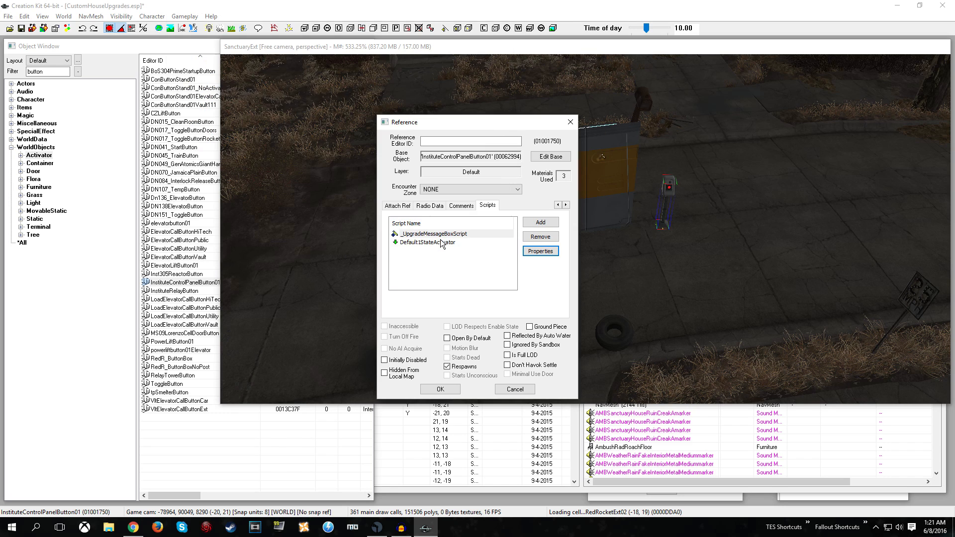
{"action": "left_click", "coordinate": [437, 388]}
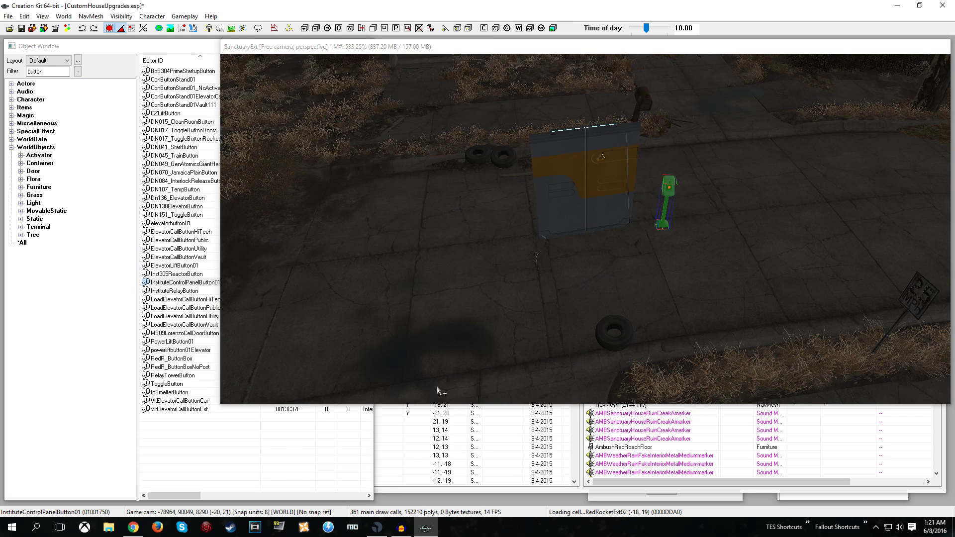
{"action": "left_click", "coordinate": [22, 29]}
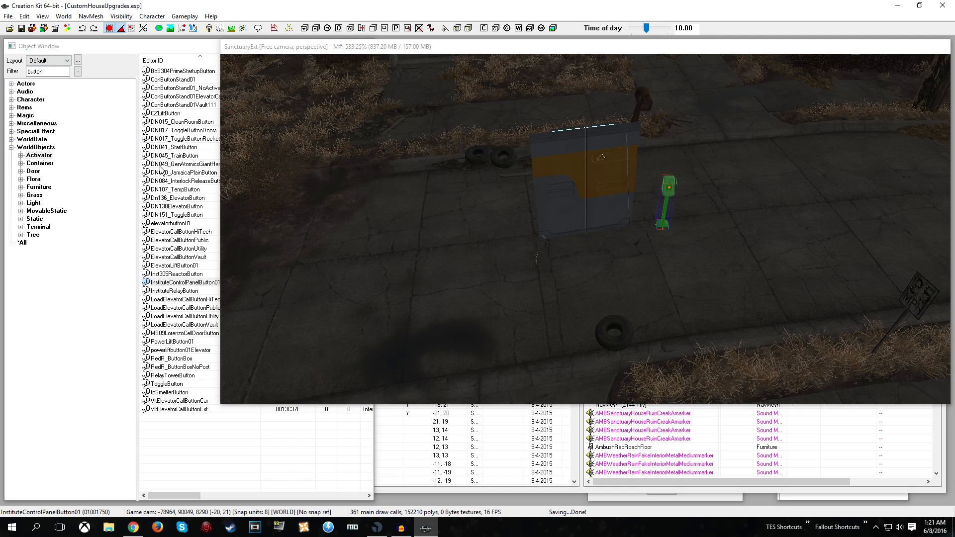